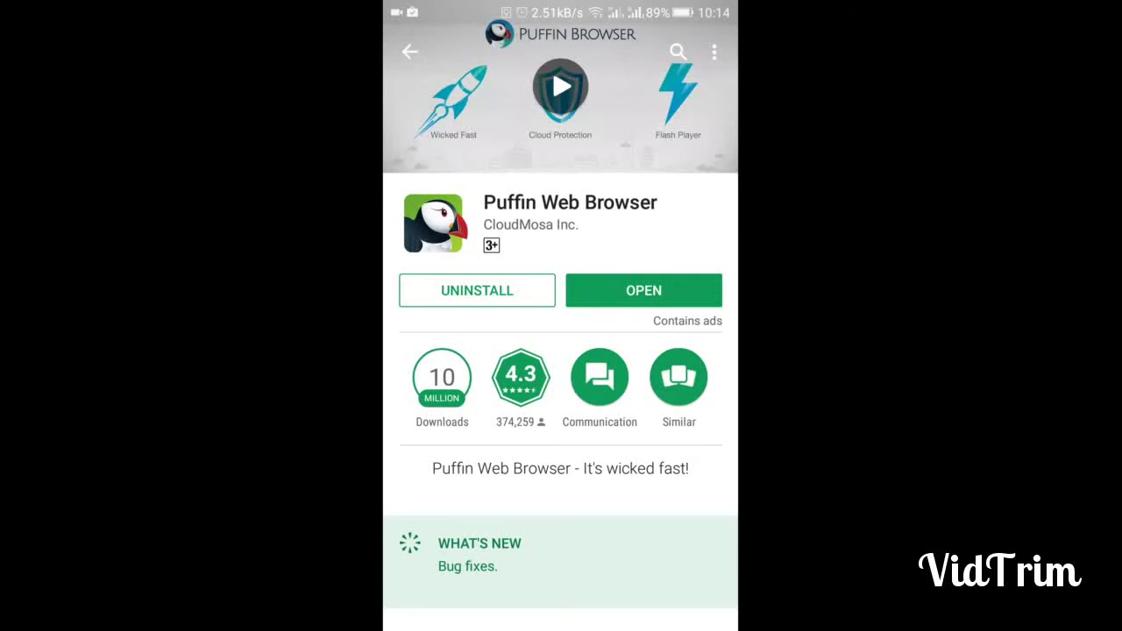
# Check the notification shade to confirm Puffin Web Browser finished installing.
pyautogui.moveTo(561, 5); pyautogui.dragTo(561, 394)
pyautogui.moveTo(561, 526); pyautogui.dragTo(561, 88)
# Launch Puffin, finish the two-page welcome tour, and show the saved Bookmarks list.
pyautogui.click(643, 290)
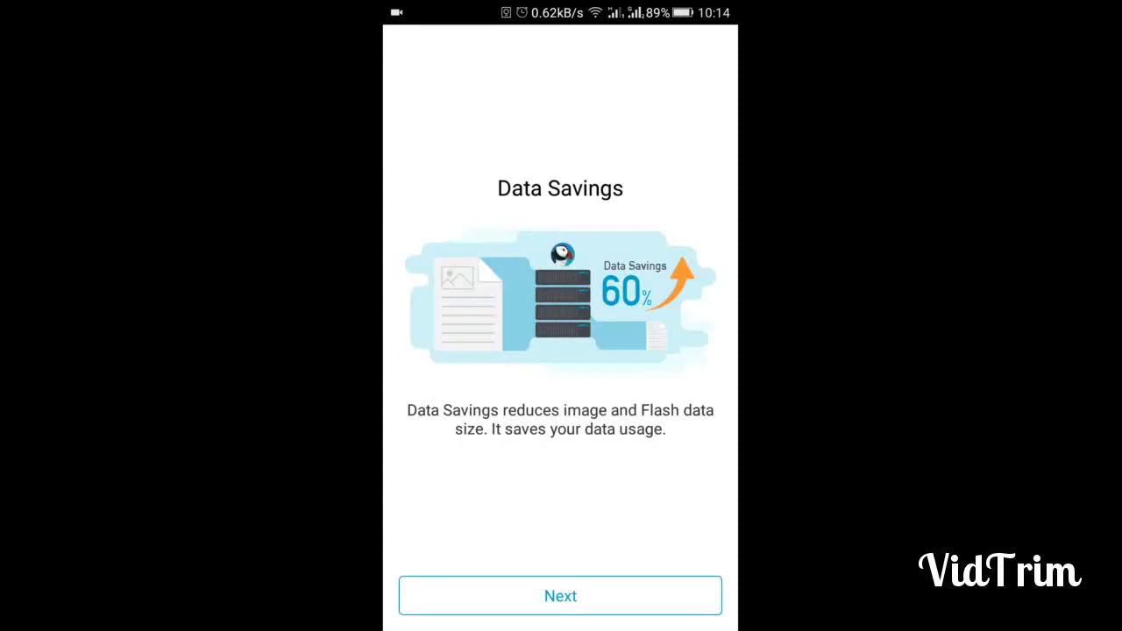
pyautogui.click(560, 596)
pyautogui.click(560, 596)
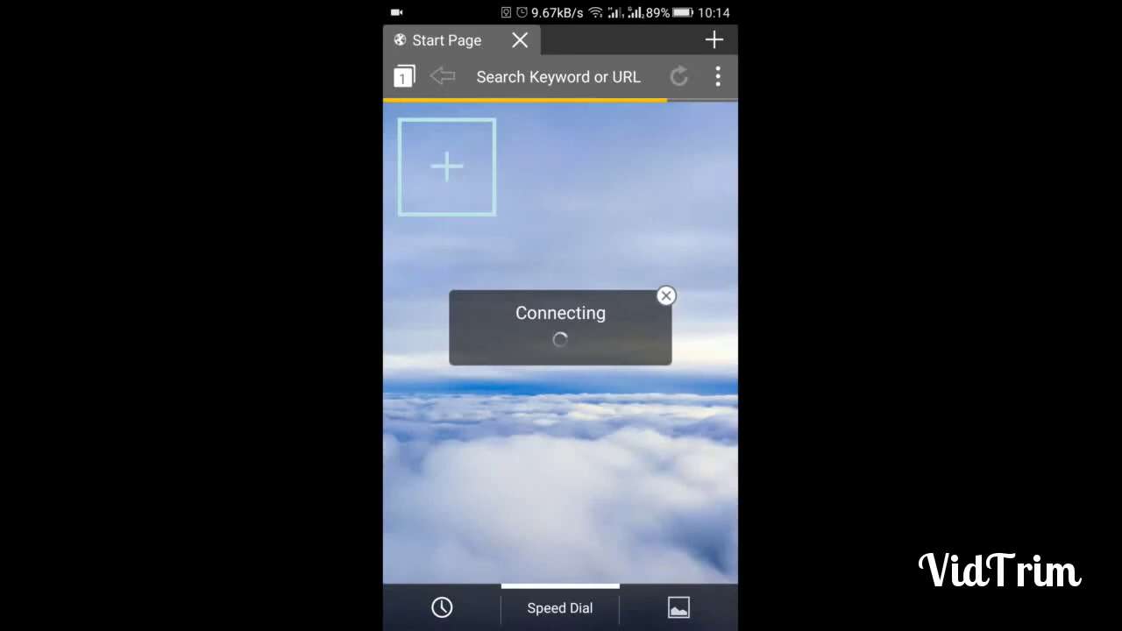
pyautogui.click(718, 76)
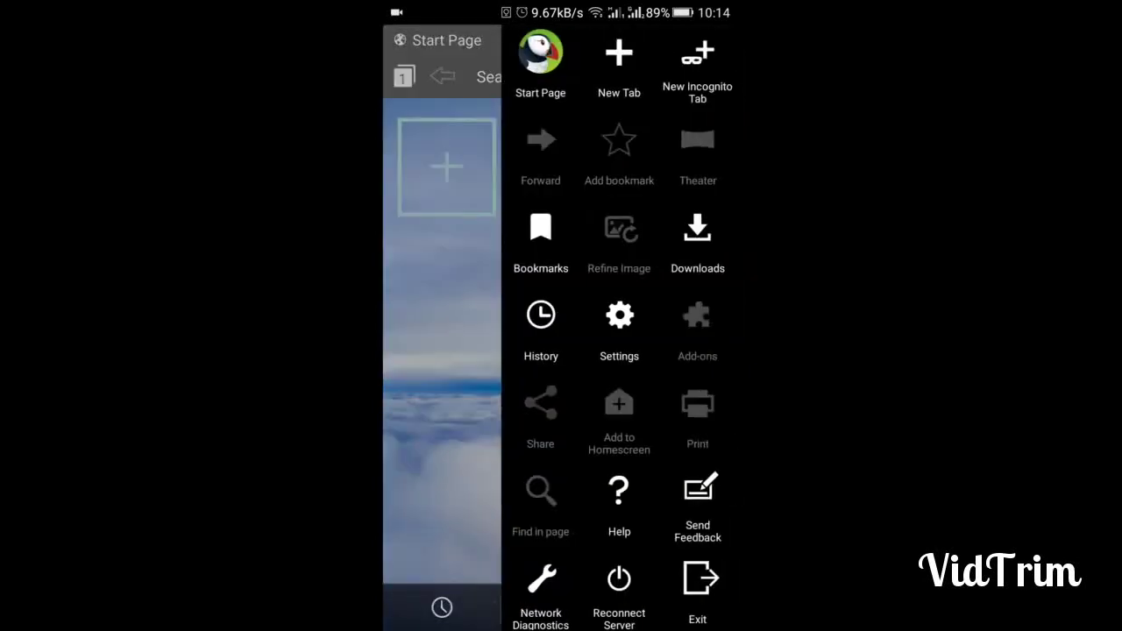
pyautogui.click(541, 237)
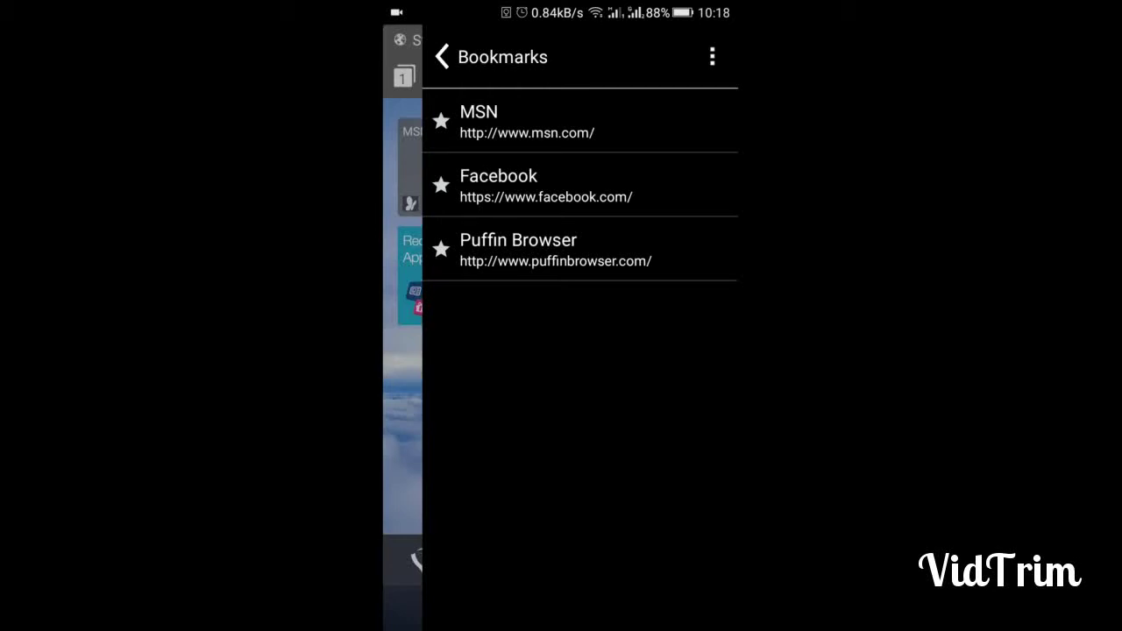
# Bring up the MSN bookmark's edit form from its long-press options.
pyautogui.click(526, 121)
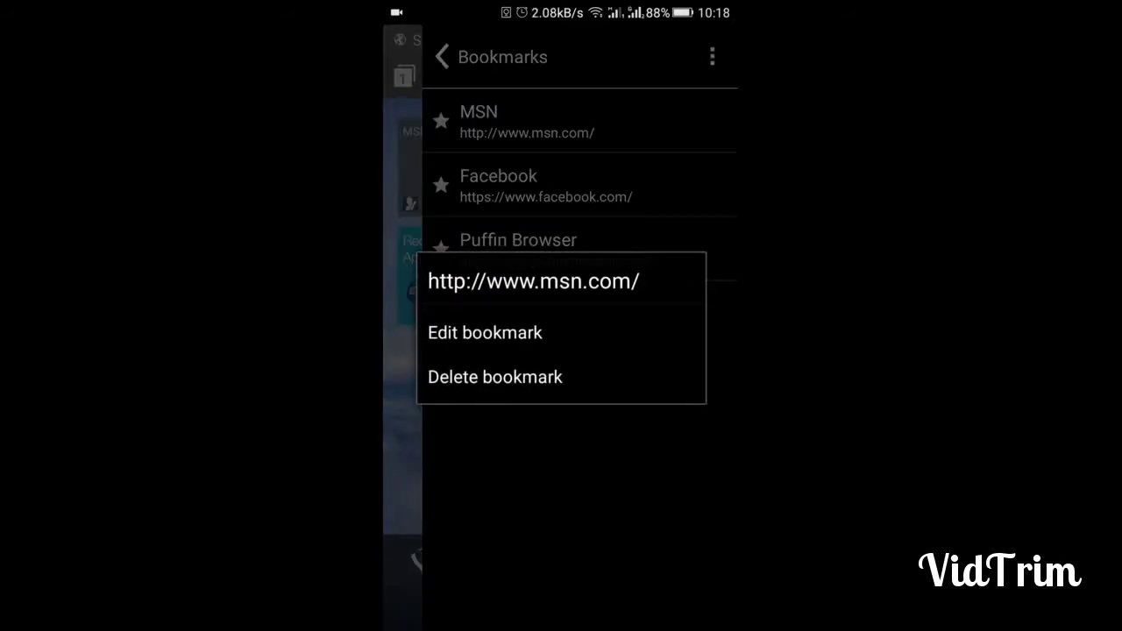
pyautogui.click(485, 332)
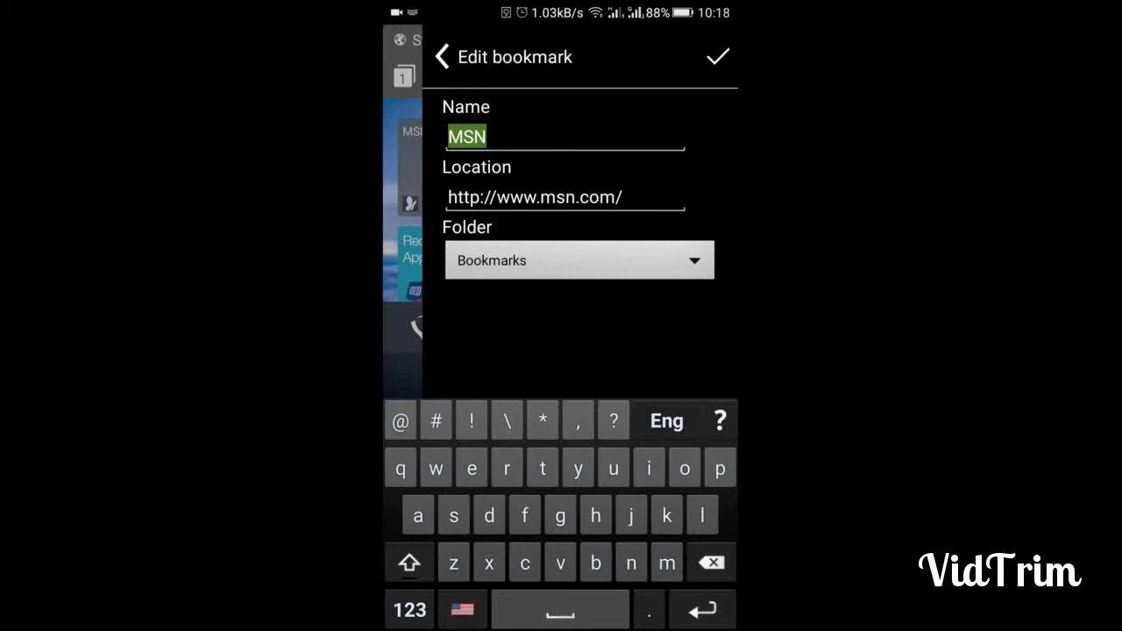
# Clear the MSN bookmark's name and enter 'invite page' instead.
pyautogui.press('BackSpace')
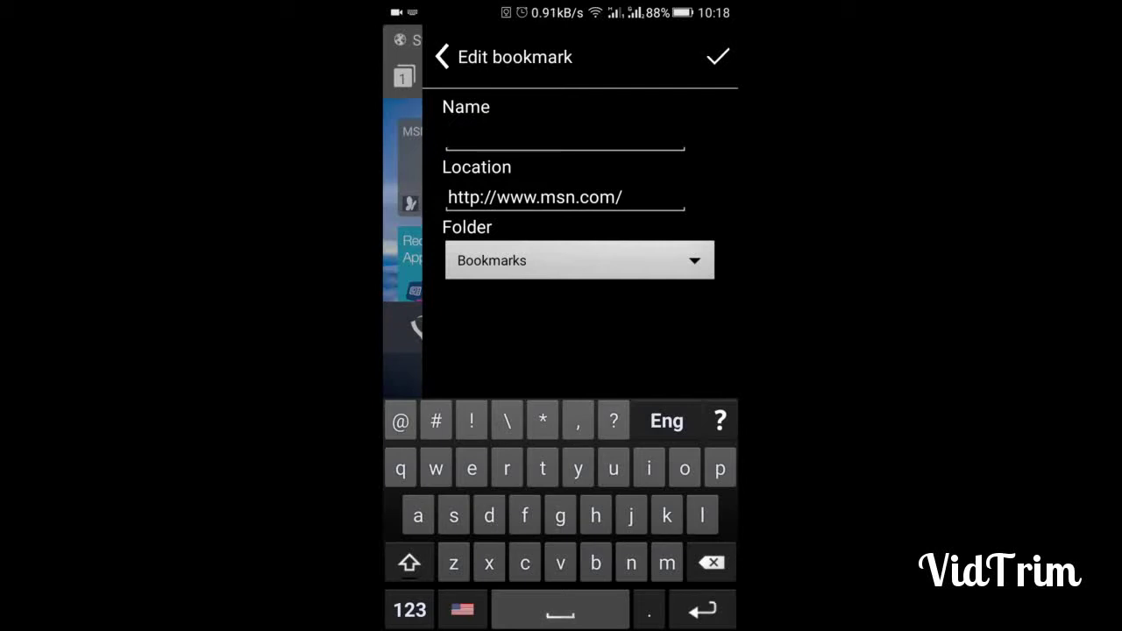
pyautogui.write('in')
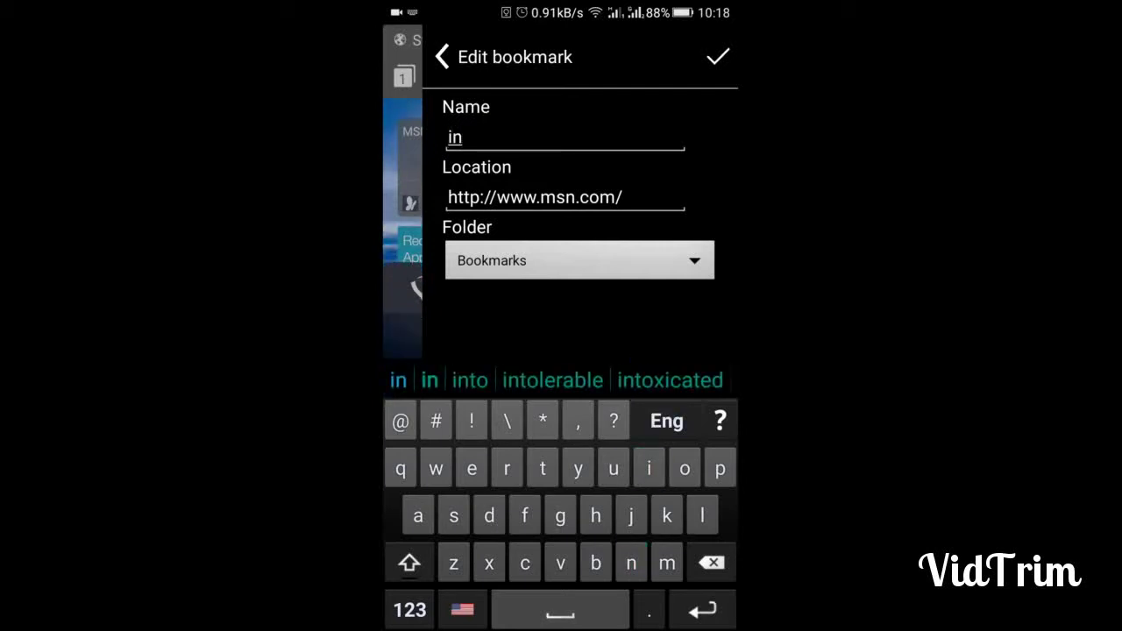
pyautogui.write('vite ')
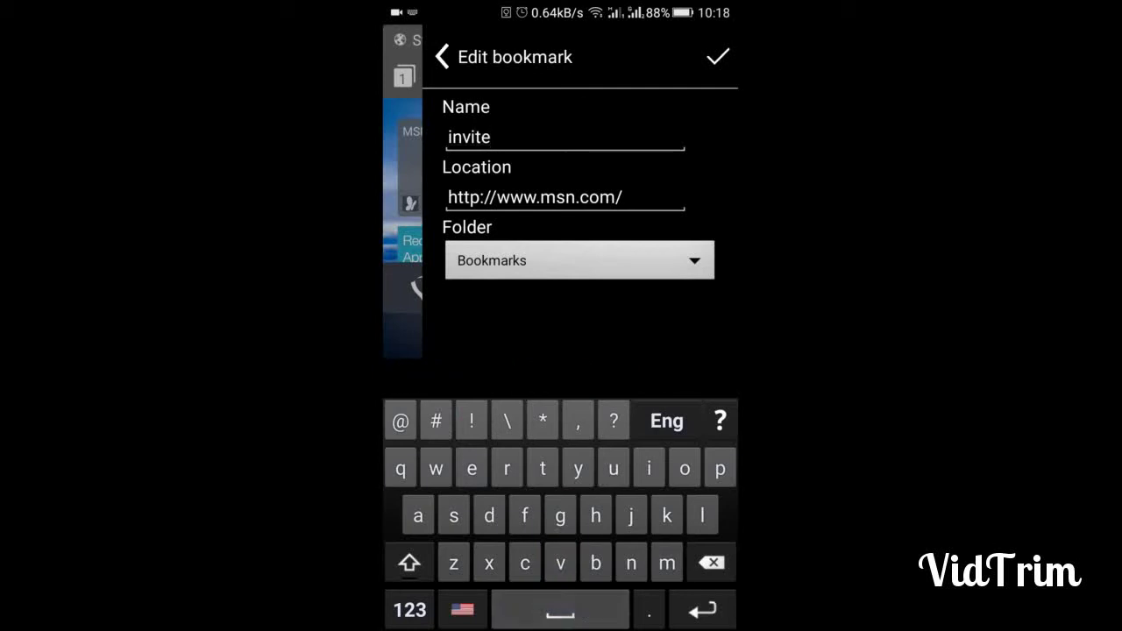
pyautogui.write('page')
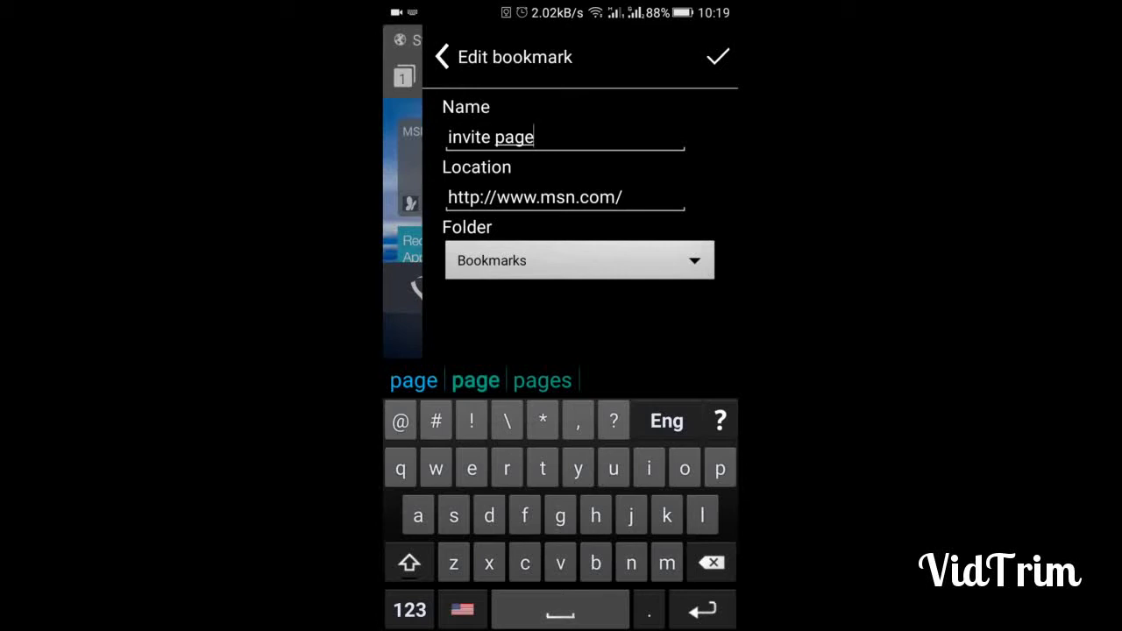
# Replace the bookmark's MSN address with the pasted javascript invite script and save it.
pyautogui.press('Return')
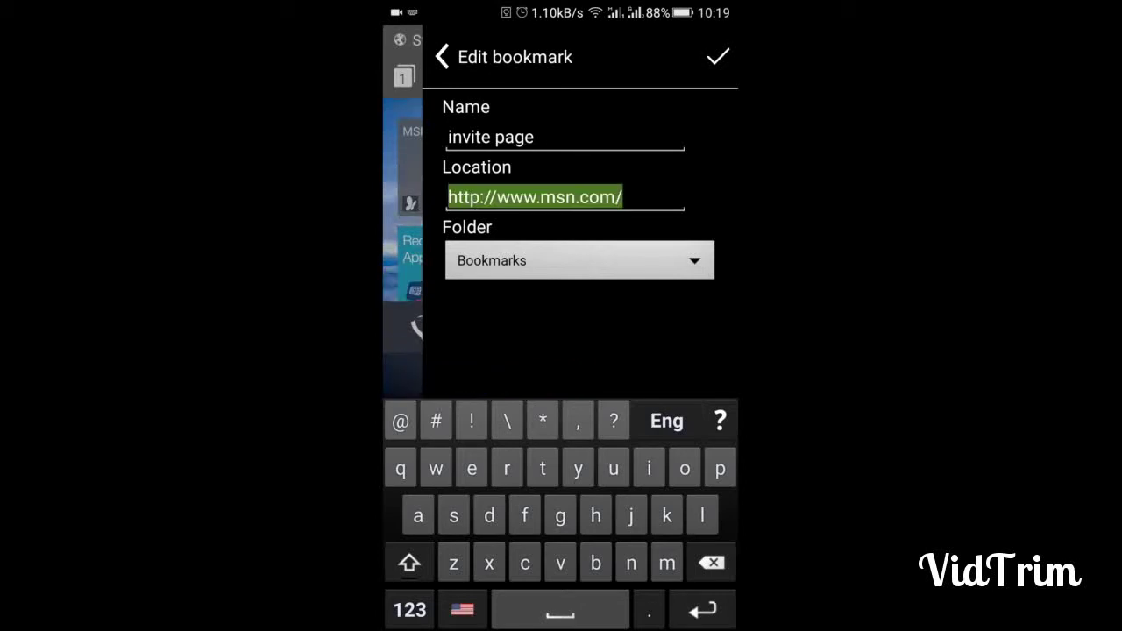
pyautogui.press('BackSpace')
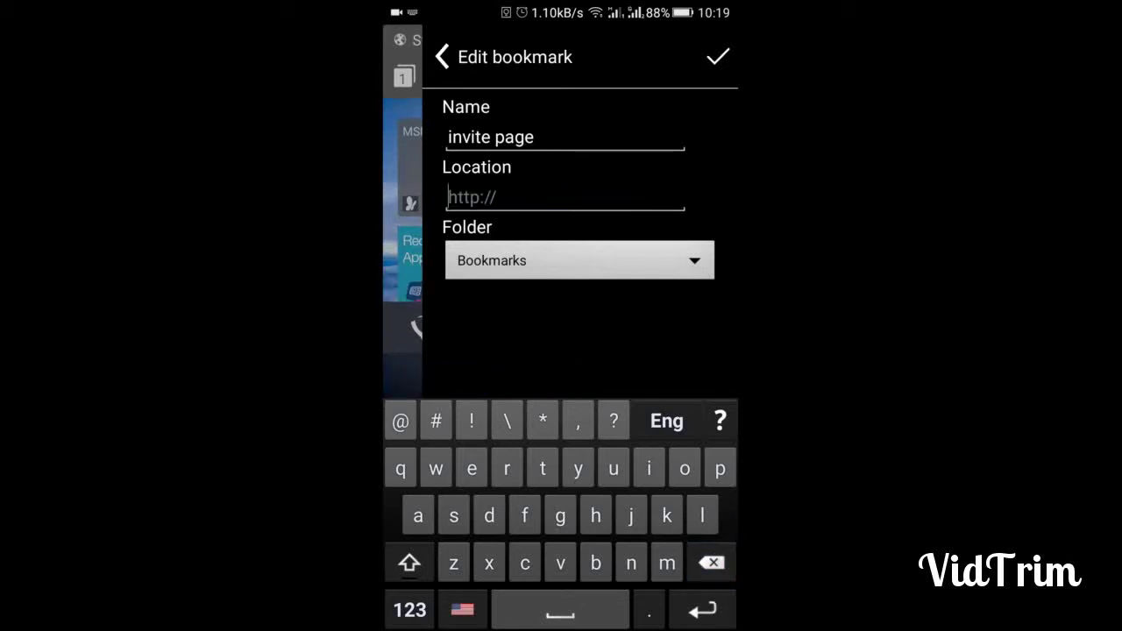
pyautogui.press('Escape')
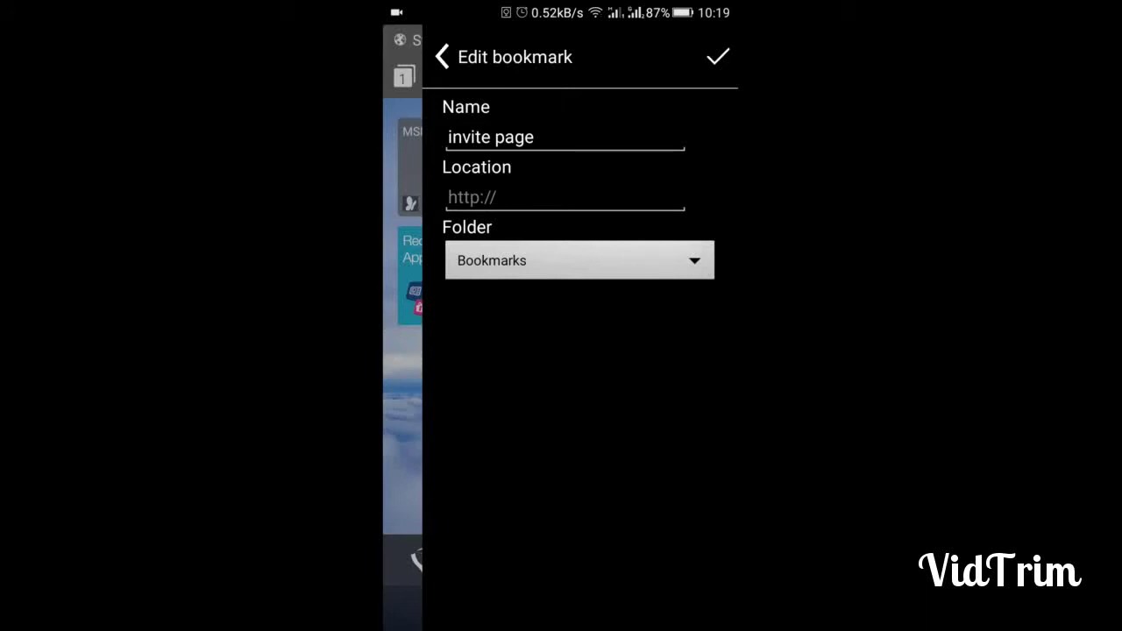
pyautogui.click(478, 198)
pyautogui.click(447, 159)
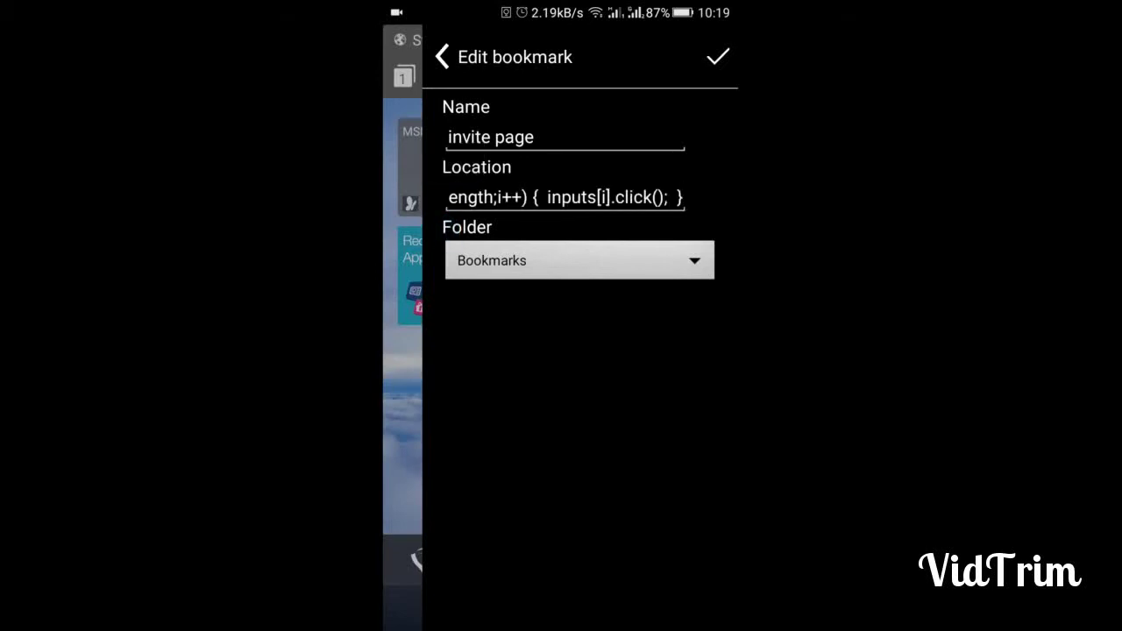
pyautogui.click(719, 56)
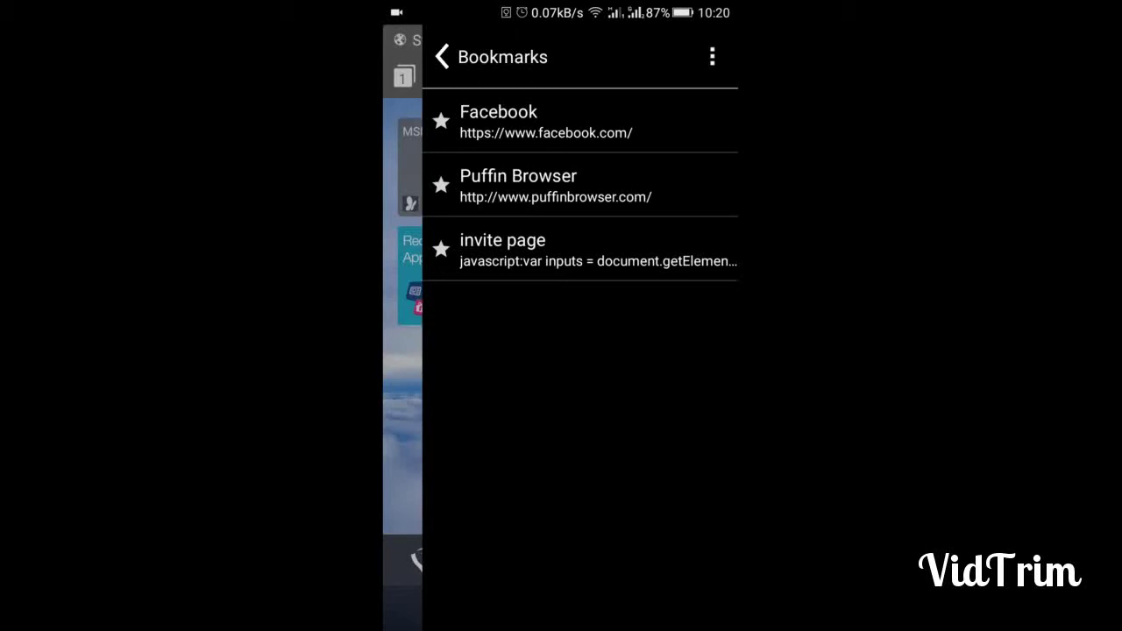
# Open Facebook from the speed dial and log in with the account e-mail and password.
pyautogui.press('Escape')
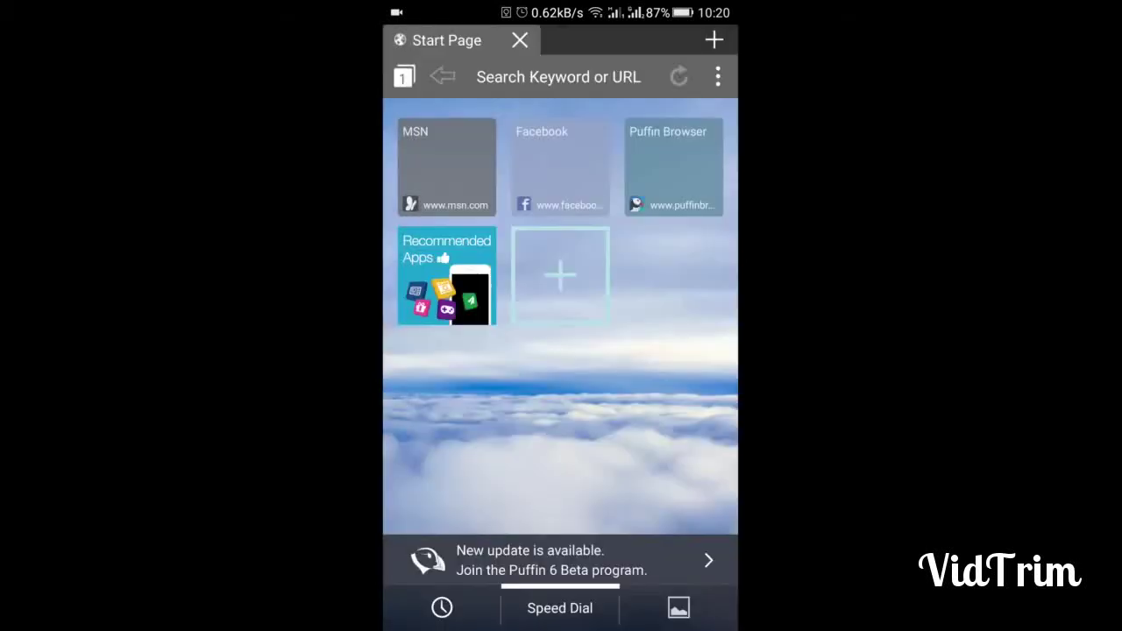
pyautogui.click(560, 167)
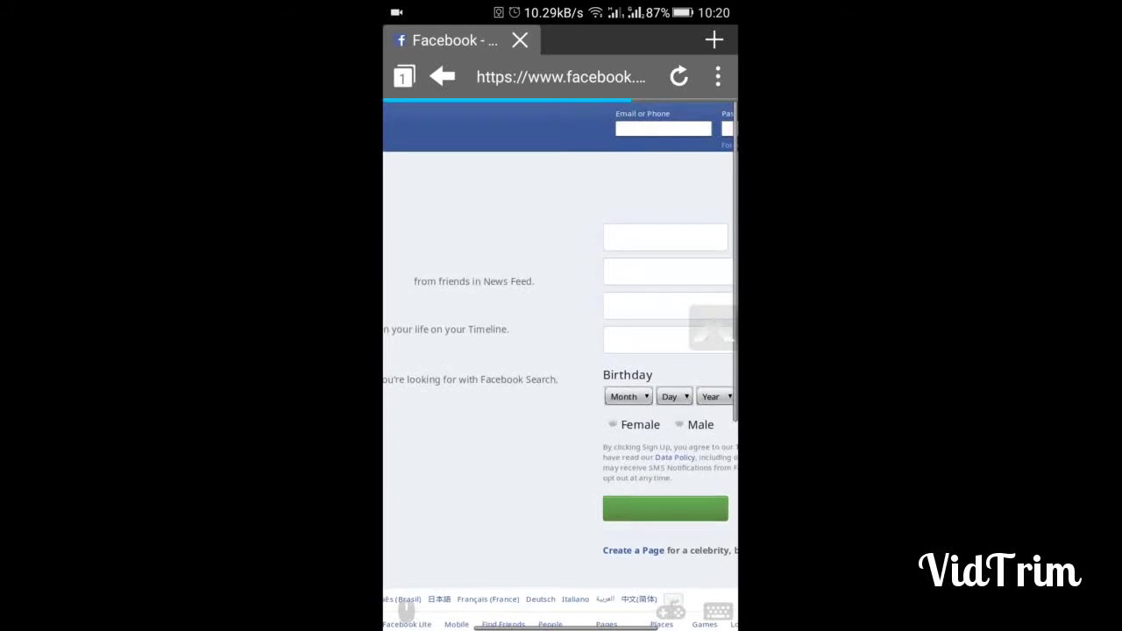
pyautogui.click(663, 128)
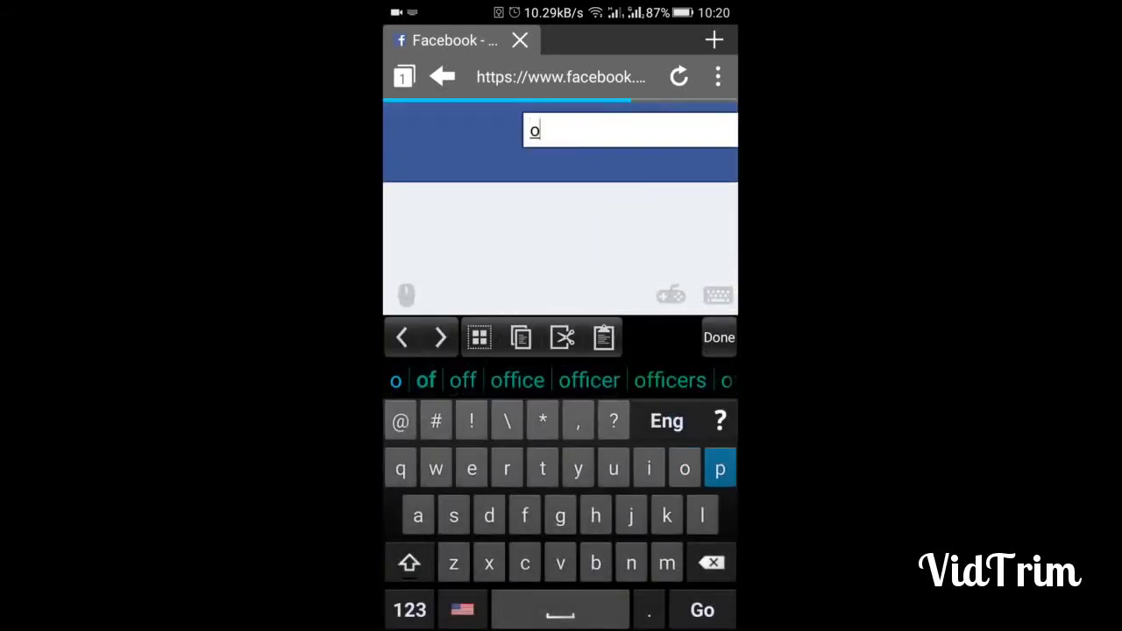
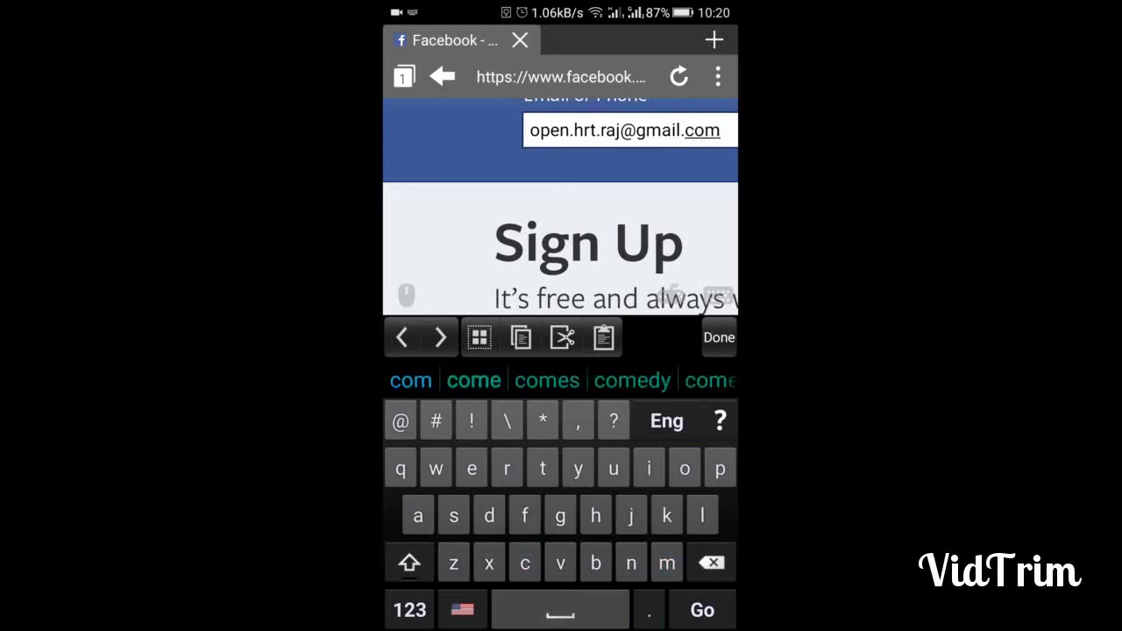
pyautogui.press('Tab')
pyautogui.click(410, 610)
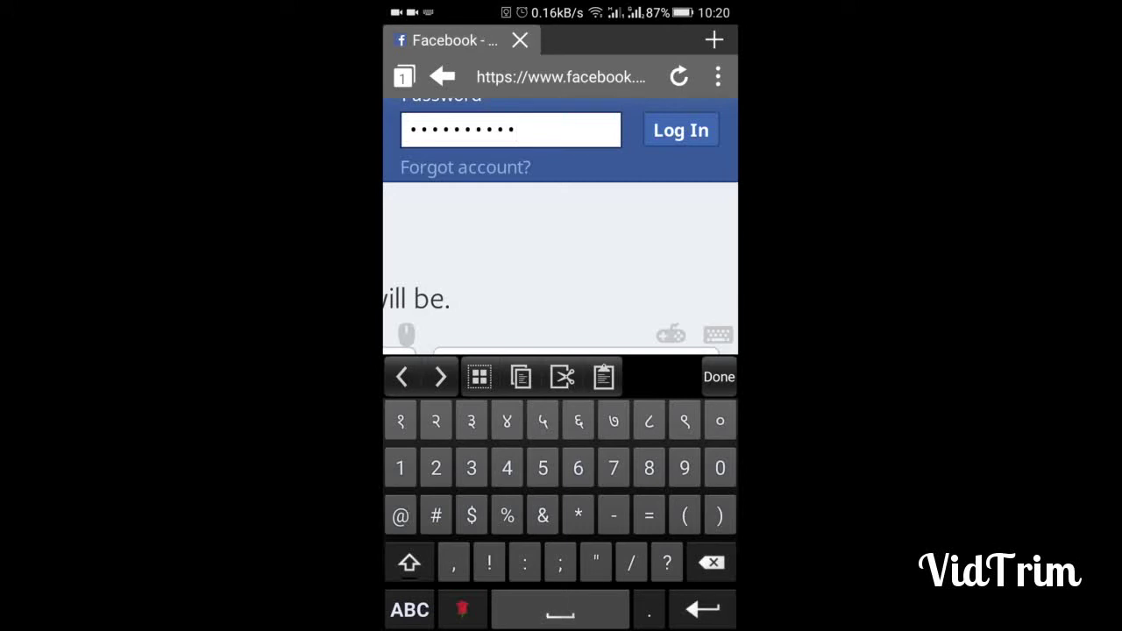
pyautogui.click(410, 610)
pyautogui.press('Escape')
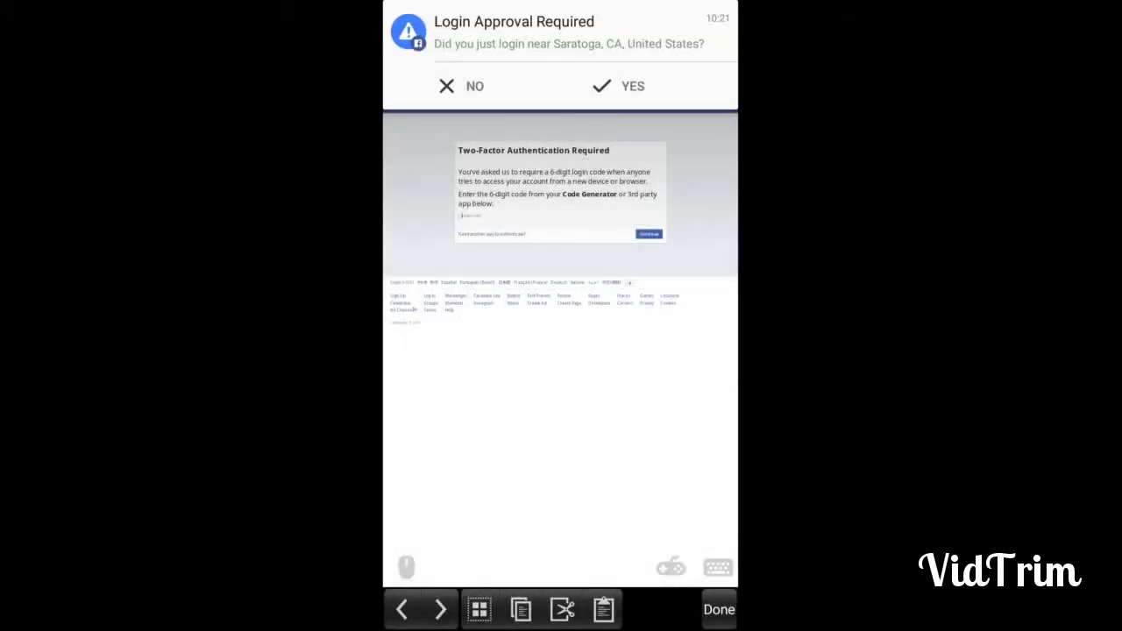
# Approve the new Facebook sign-in with YES on the Login Approval notification.
pyautogui.click(621, 86)
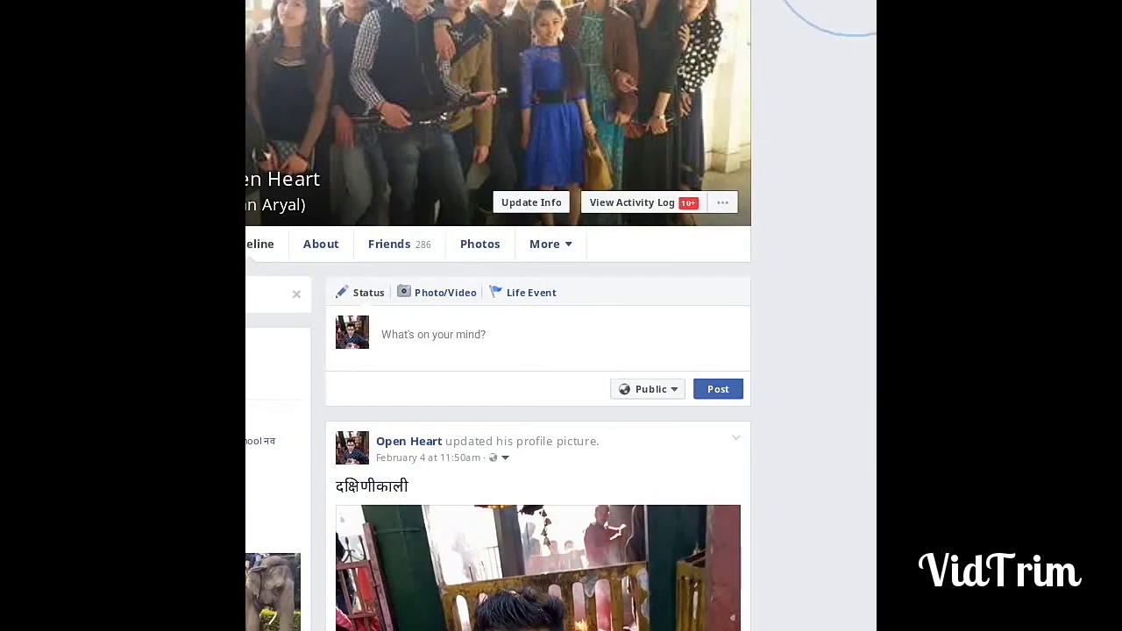
# Go to the Being Open Heart page and bring up its 'Invite friends to like this Page' dialog.
pyautogui.click(833, 9)
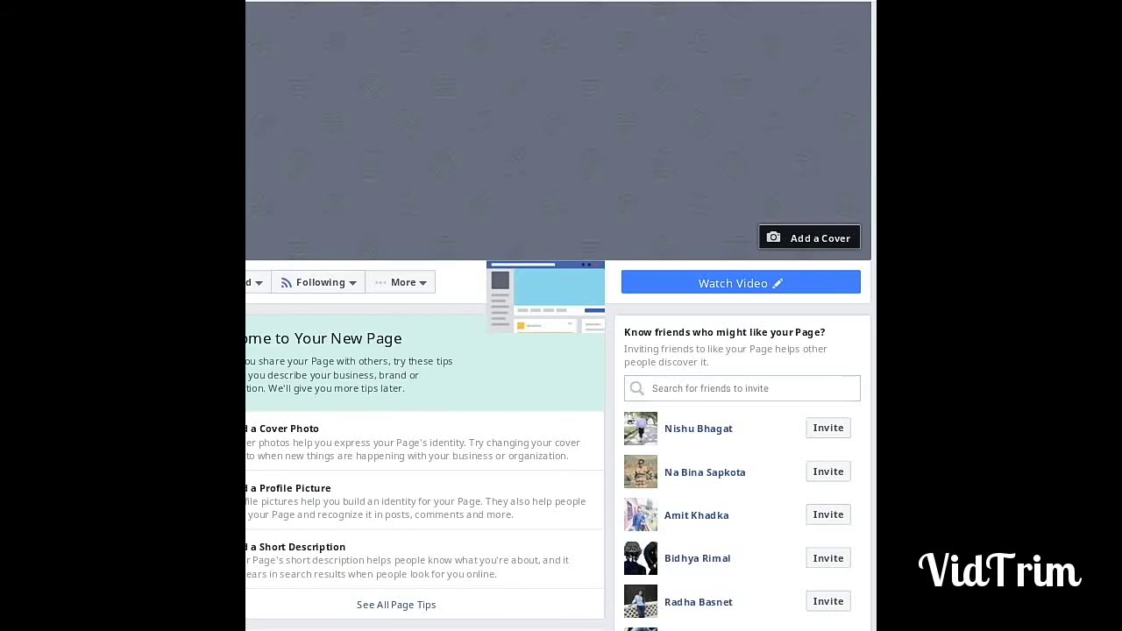
pyautogui.scroll(-1, 561, 351)
pyautogui.scroll(-2, 561, 350)
pyautogui.scroll(-2, 561, 350)
pyautogui.scroll(-3, 561, 350)
pyautogui.scroll(-2, 561, 351)
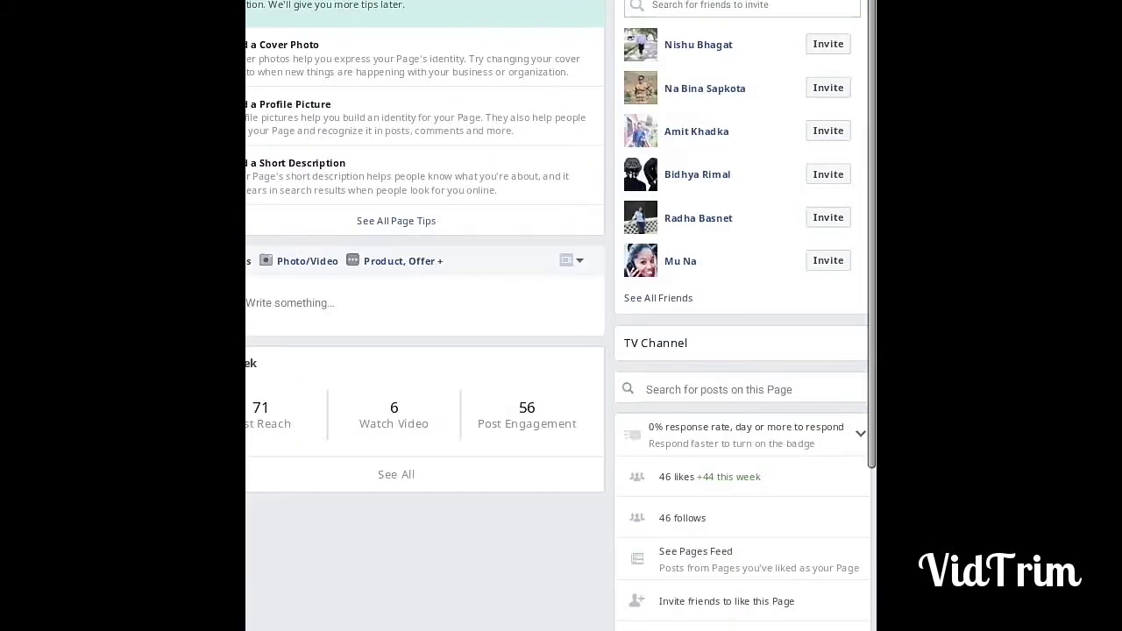
pyautogui.scroll(-3, 561, 351)
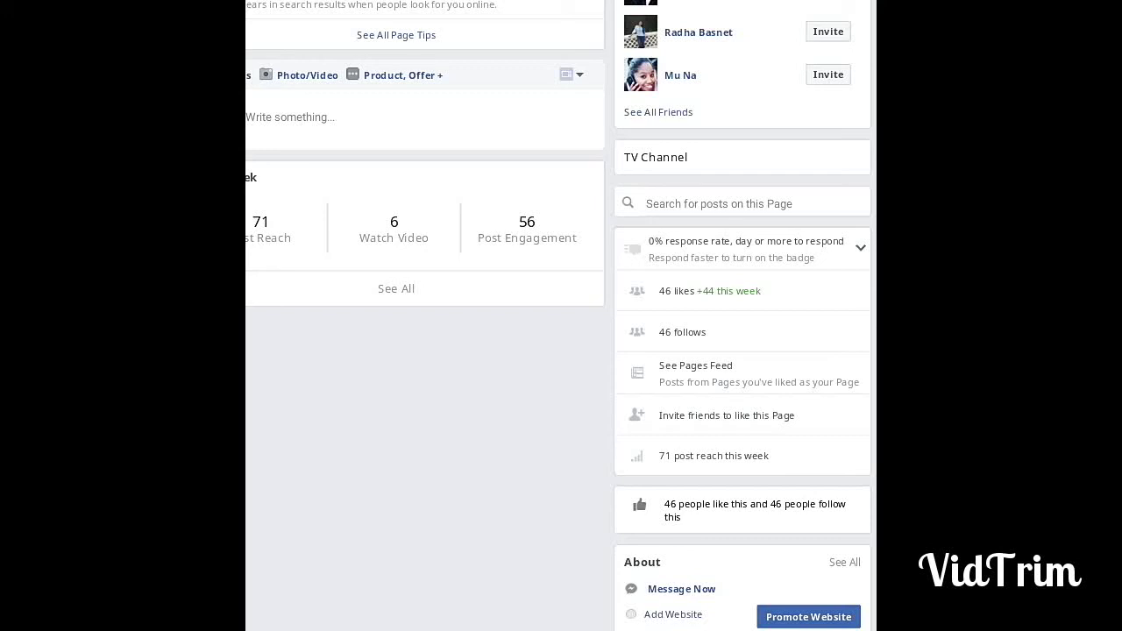
pyautogui.scroll(3, 554, 436)
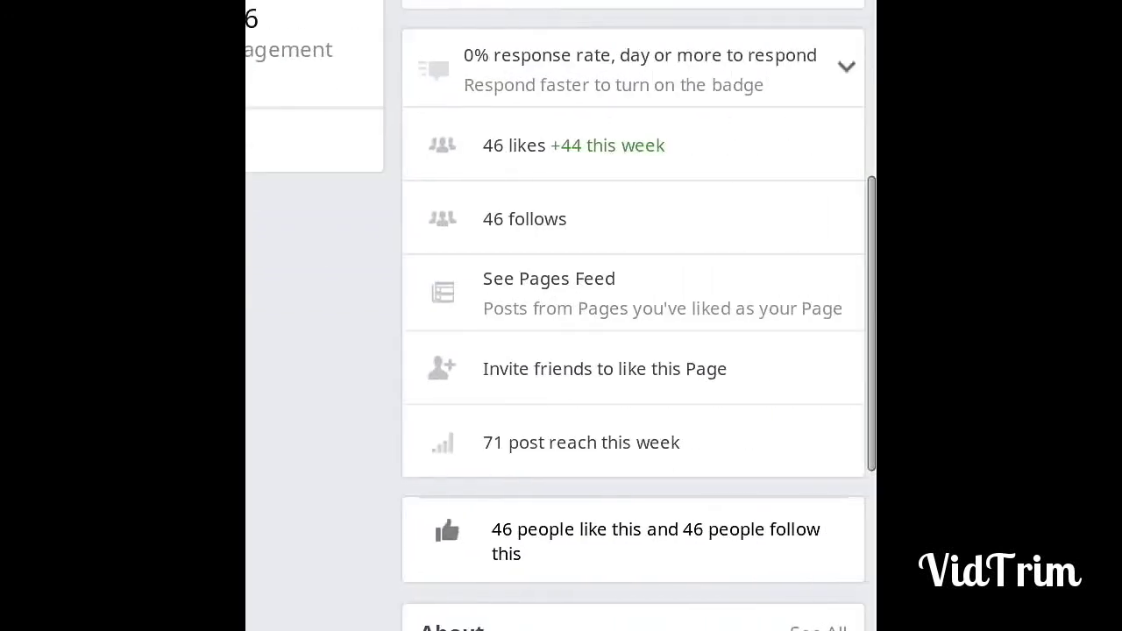
pyautogui.click(581, 375)
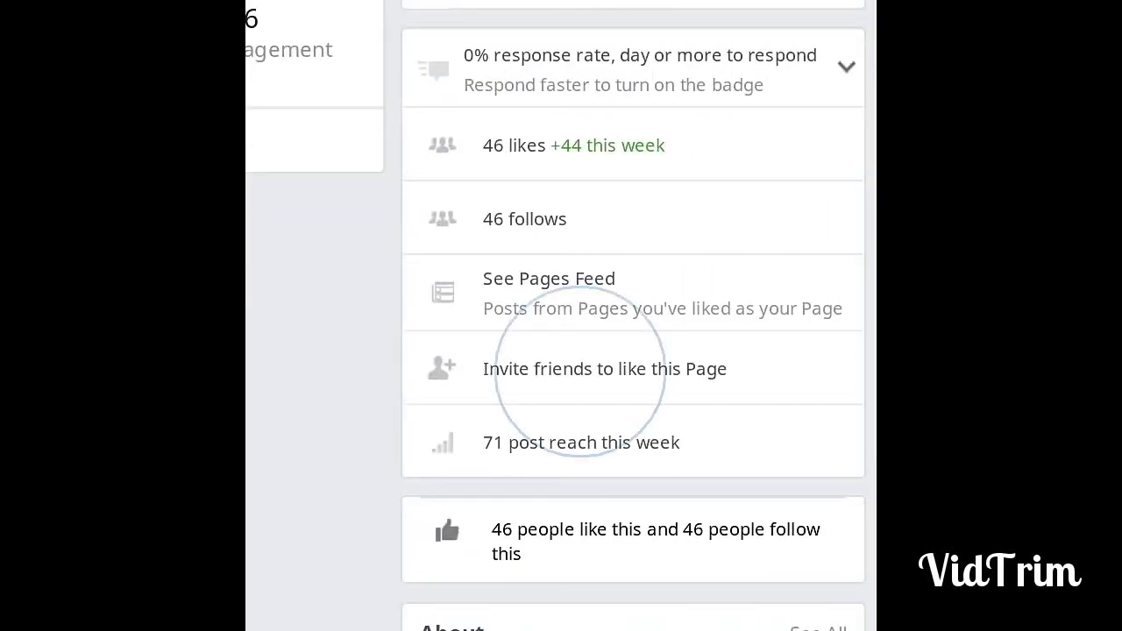
pyautogui.scroll(10, 561, 316)
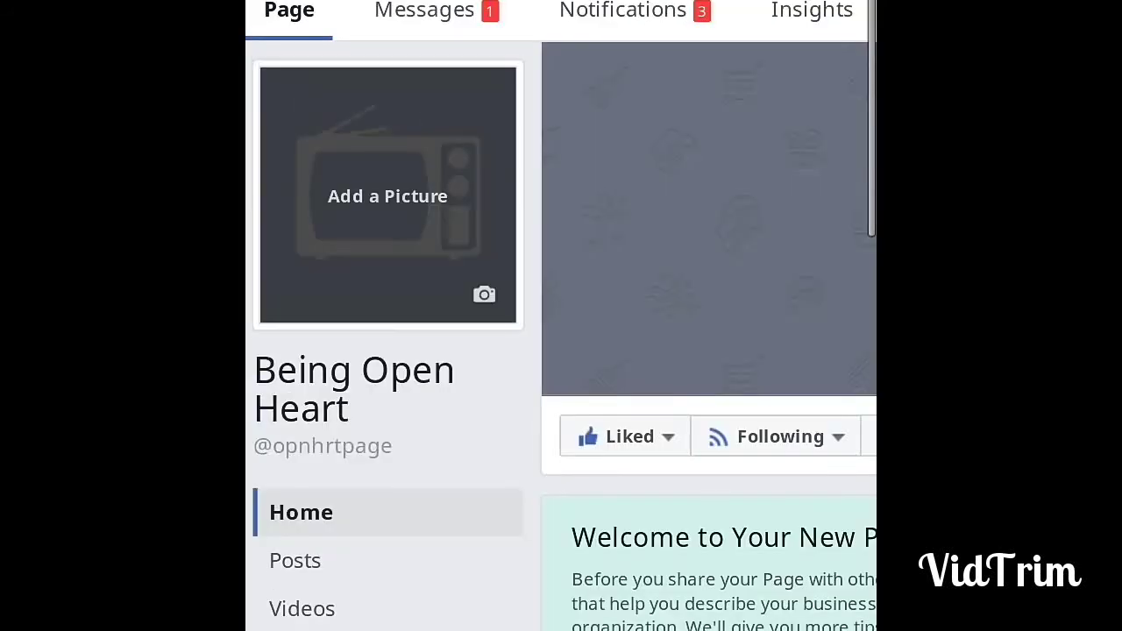
# Scroll through the invite dialog's list of friends.
pyautogui.click(287, 351)
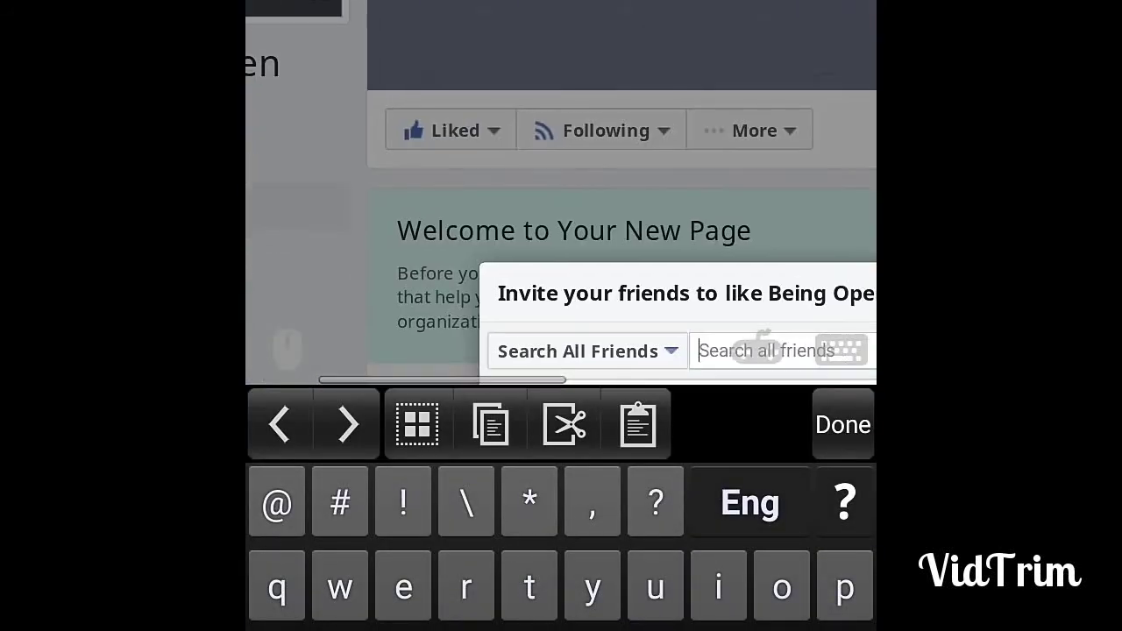
pyautogui.scroll(-5, 561, 193)
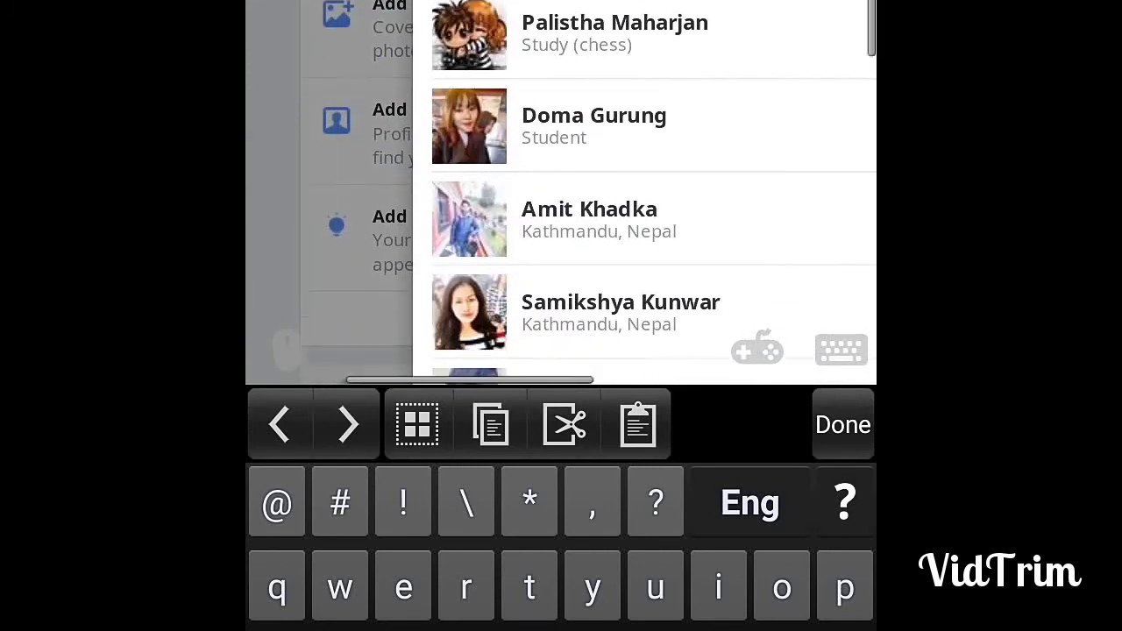
pyautogui.scroll(-3, 644, 193)
pyautogui.scroll(-2, 645, 193)
pyautogui.scroll(-1, 644, 193)
pyautogui.scroll(-2, 644, 192)
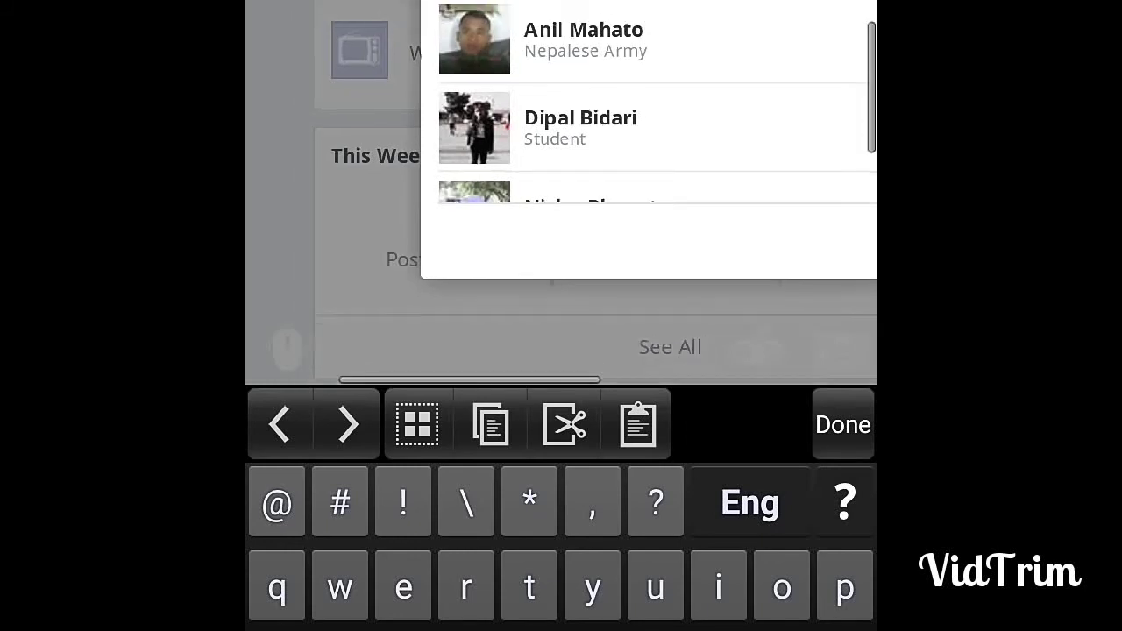
pyautogui.scroll(-2, 666, 105)
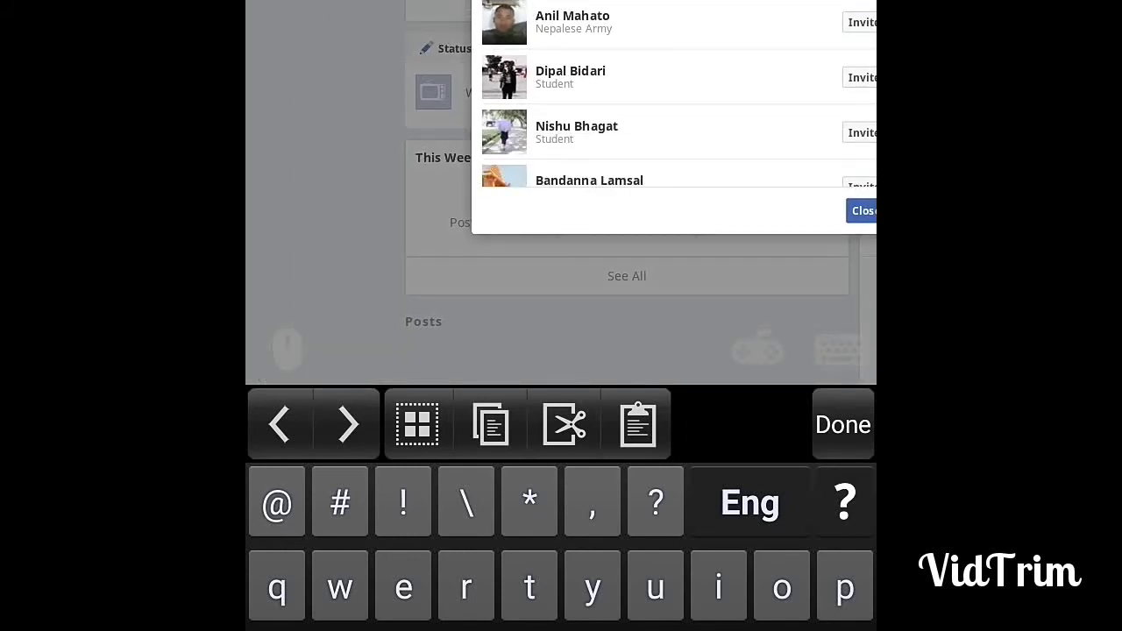
pyautogui.scroll(-3, 666, 97)
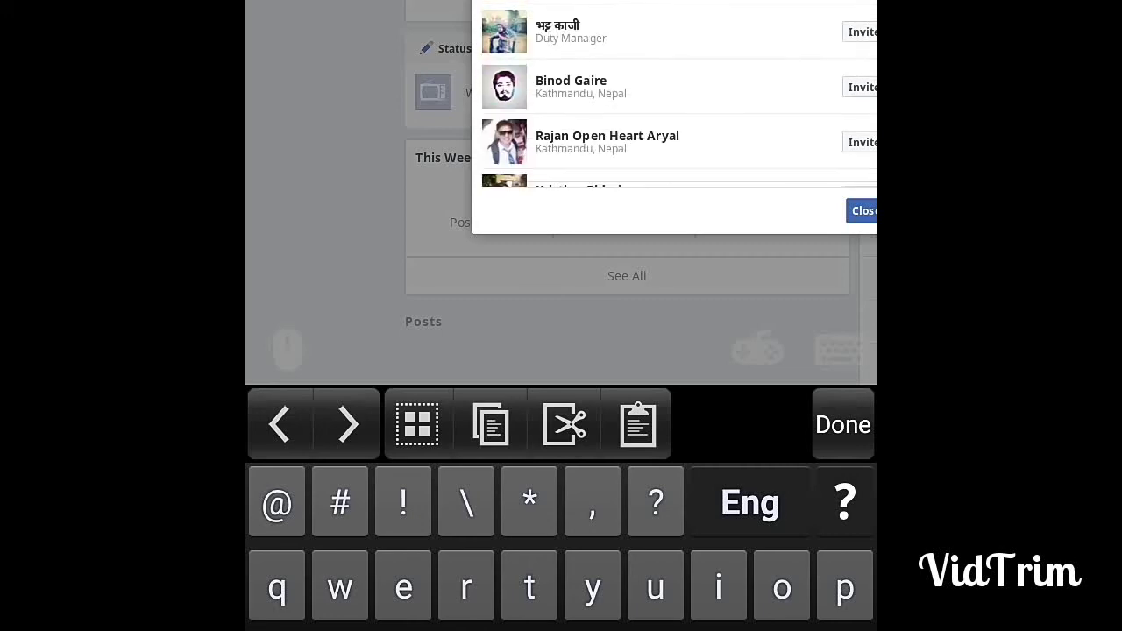
pyautogui.scroll(5, 666, 97)
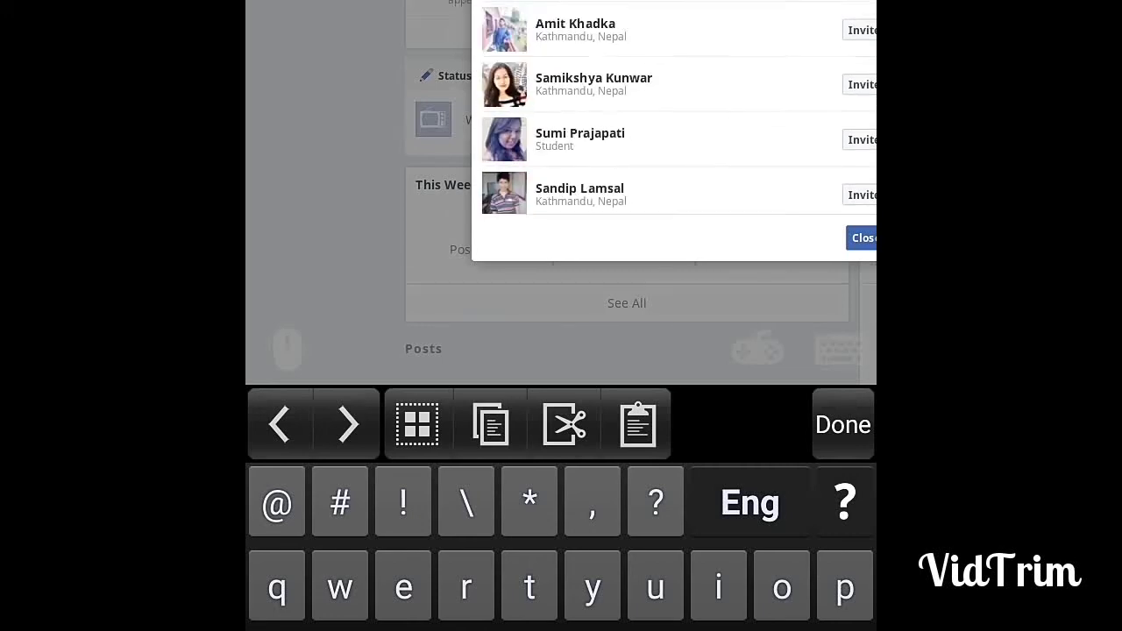
pyautogui.scroll(10, 561, 175)
pyautogui.scroll(-5, 649, 220)
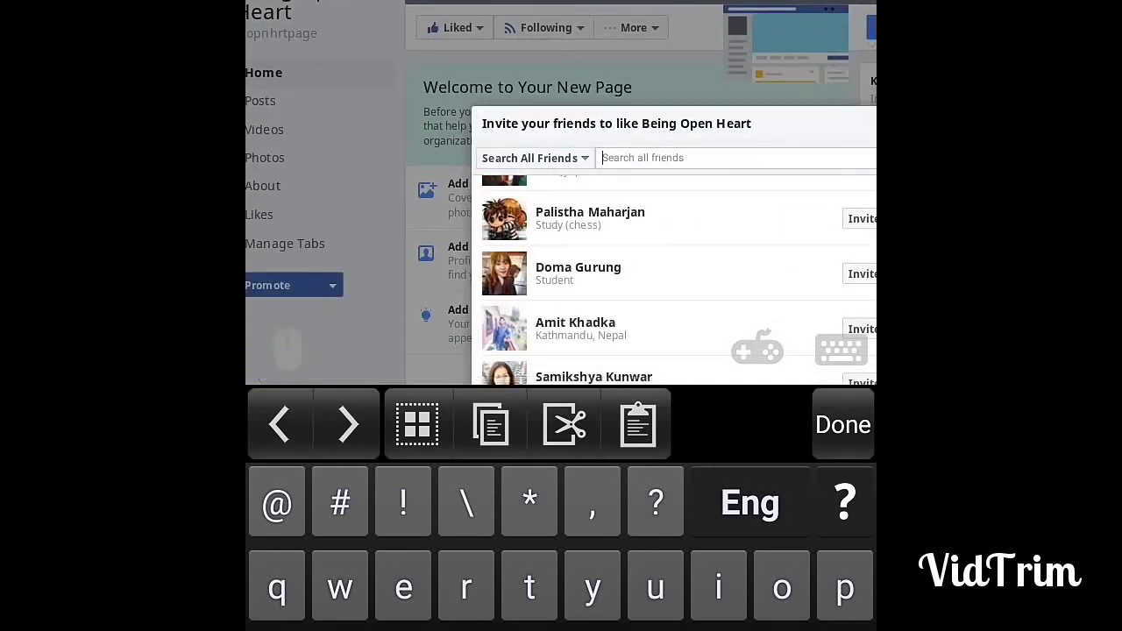
pyautogui.scroll(-5, 649, 219)
pyautogui.scroll(3, 675, 175)
pyautogui.scroll(2, 561, 175)
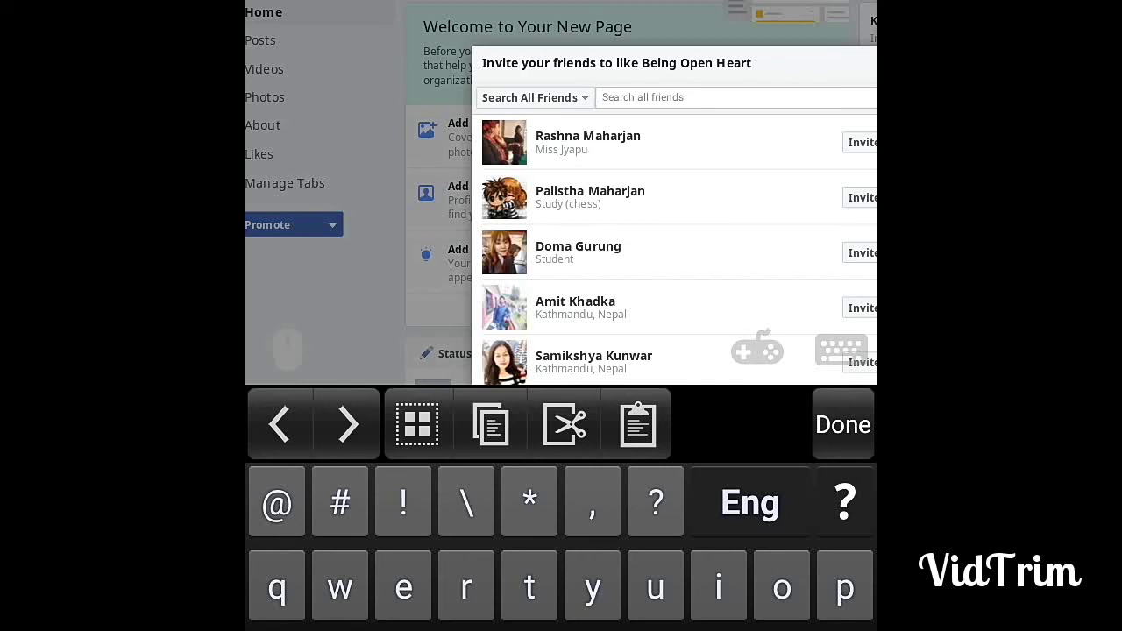
# Run the 'invite page' bookmarklet from Puffin's Bookmarks on the invite dialog.
pyautogui.press('Menu')
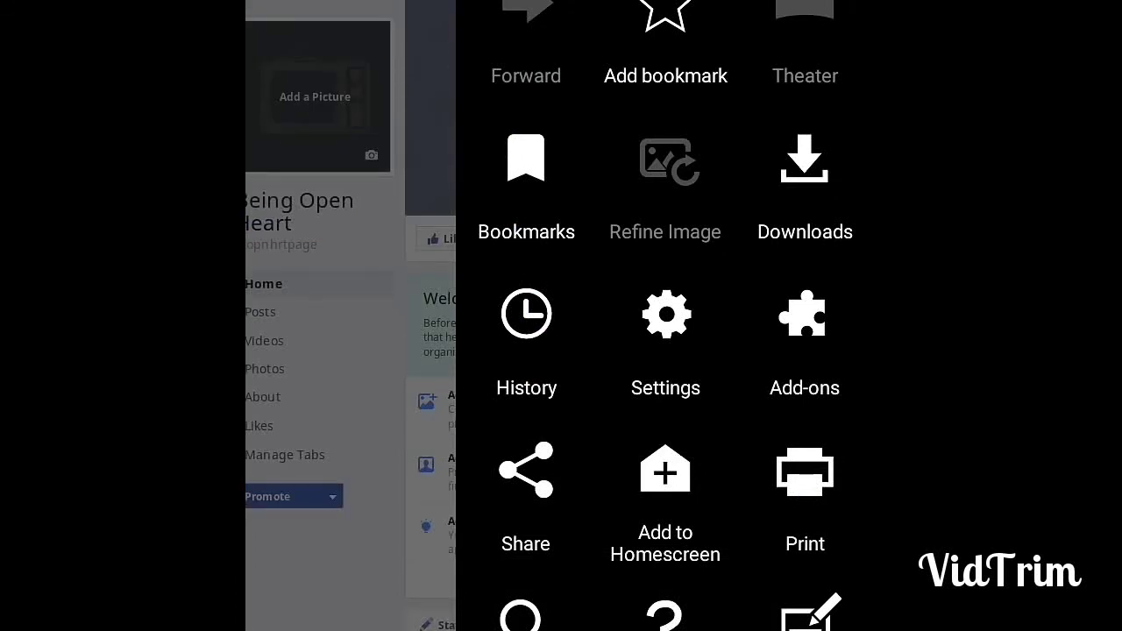
pyautogui.click(526, 185)
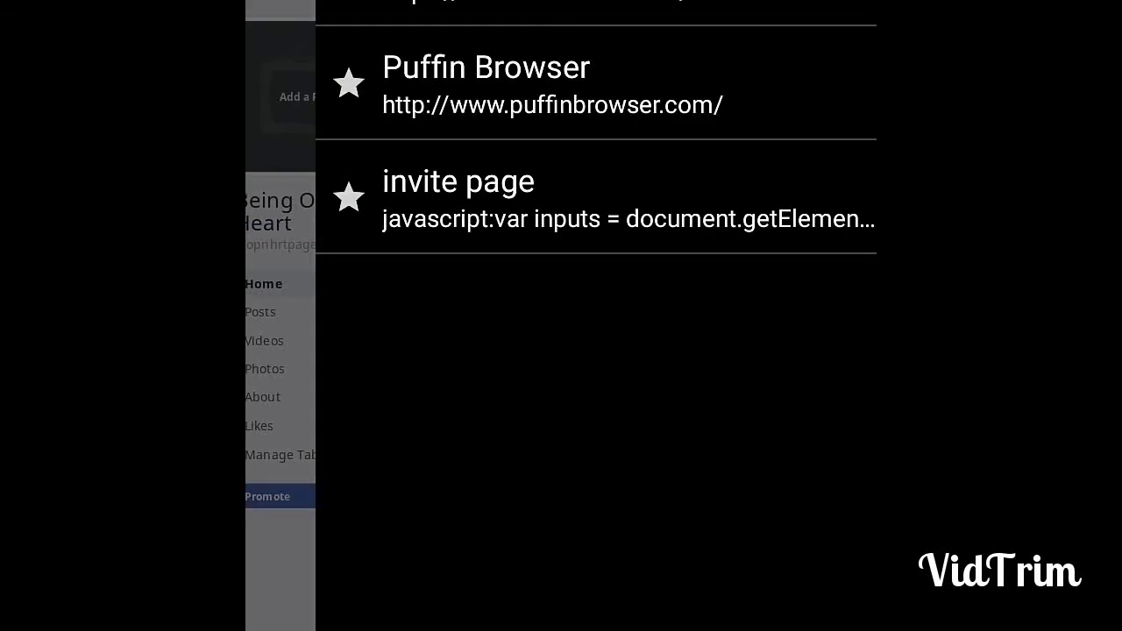
pyautogui.click(596, 196)
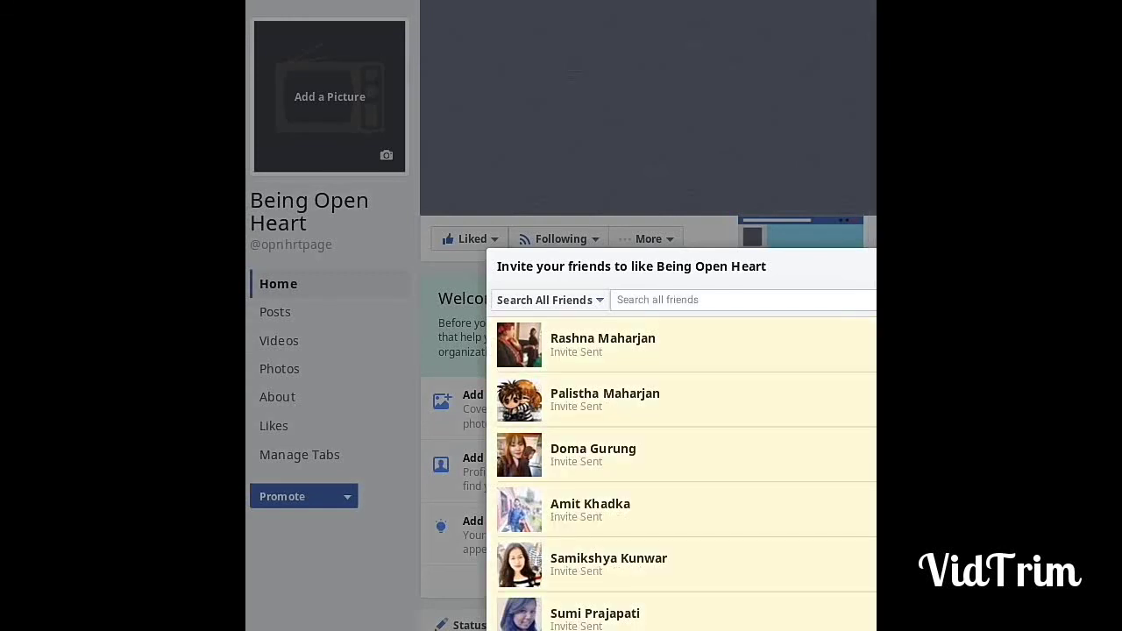
# Scroll to the end of the invite list, checking every friend reads 'Invite Sent'.
pyautogui.scroll(-3, 684, 474)
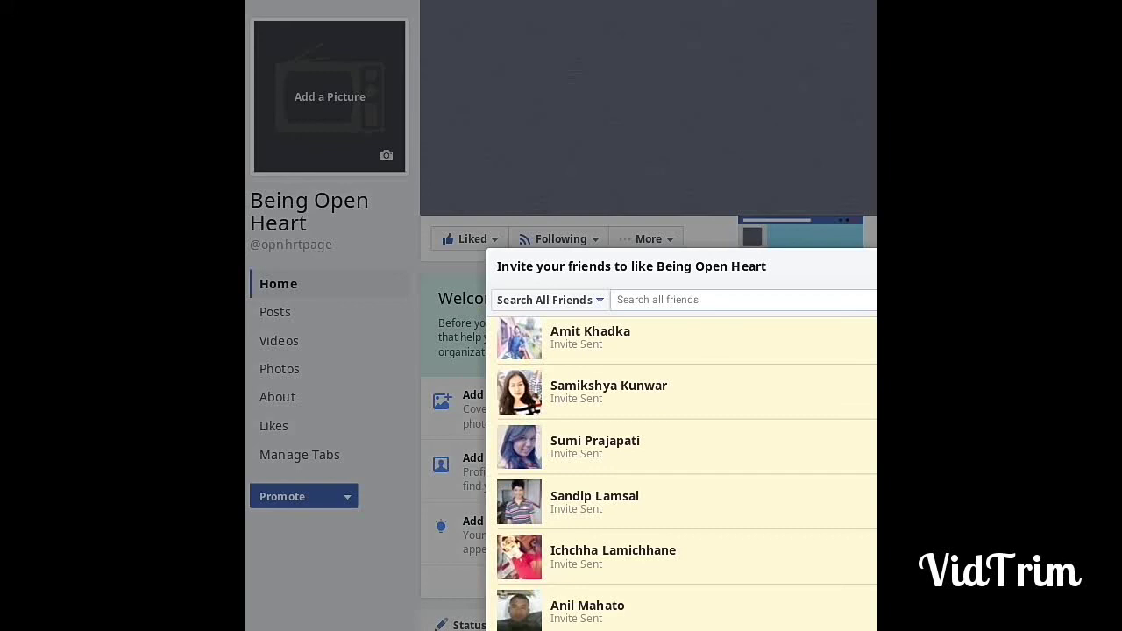
pyautogui.scroll(-2, 684, 473)
pyautogui.scroll(-3, 684, 474)
pyautogui.scroll(-3, 684, 474)
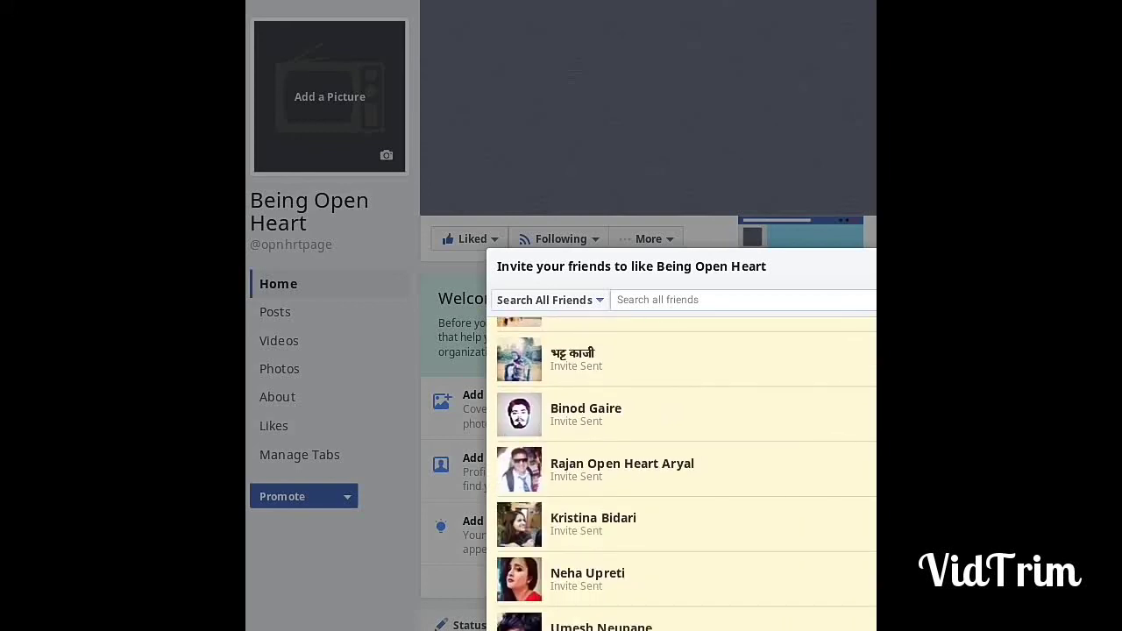
pyautogui.scroll(-3, 684, 474)
pyautogui.scroll(-3, 684, 474)
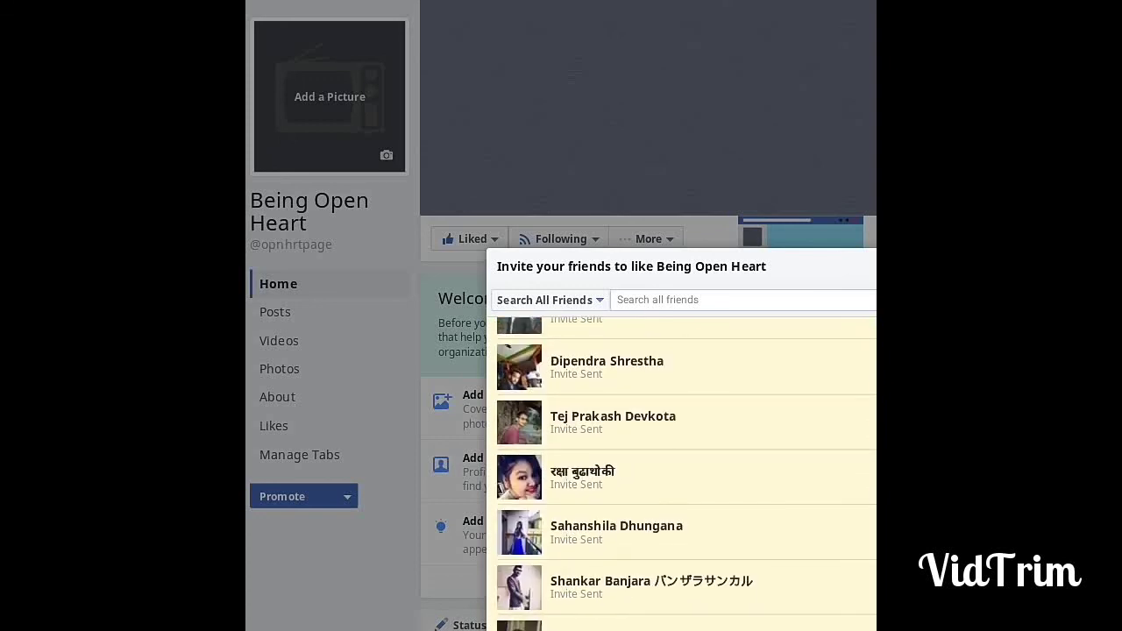
pyautogui.scroll(-3, 684, 474)
pyautogui.scroll(-3, 684, 474)
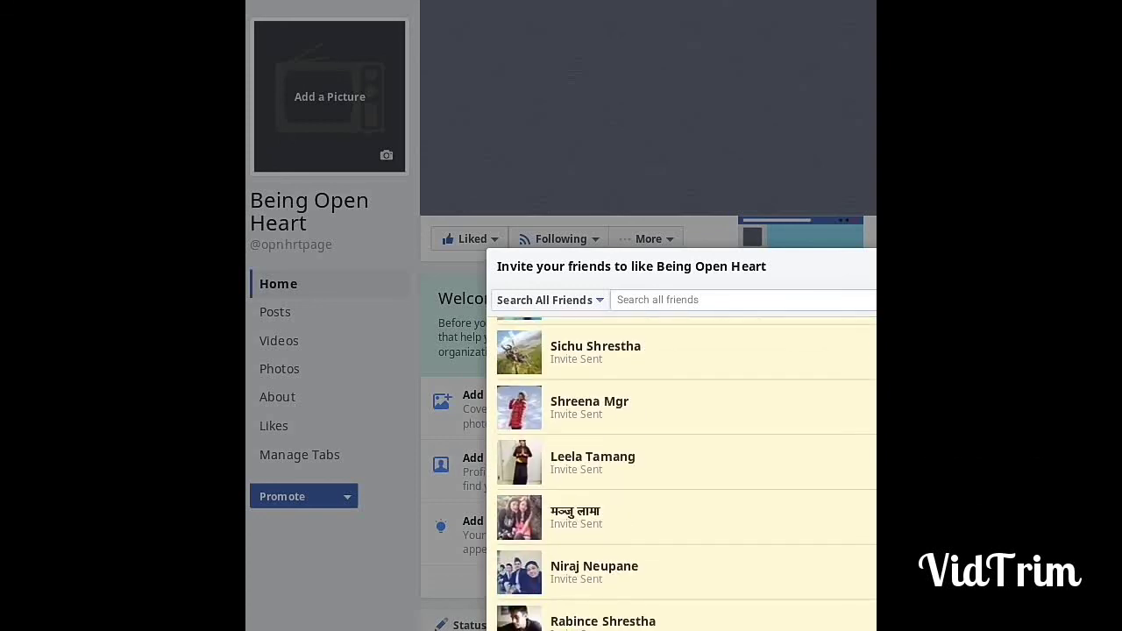
pyautogui.scroll(-3, 684, 474)
pyautogui.scroll(-3, 684, 473)
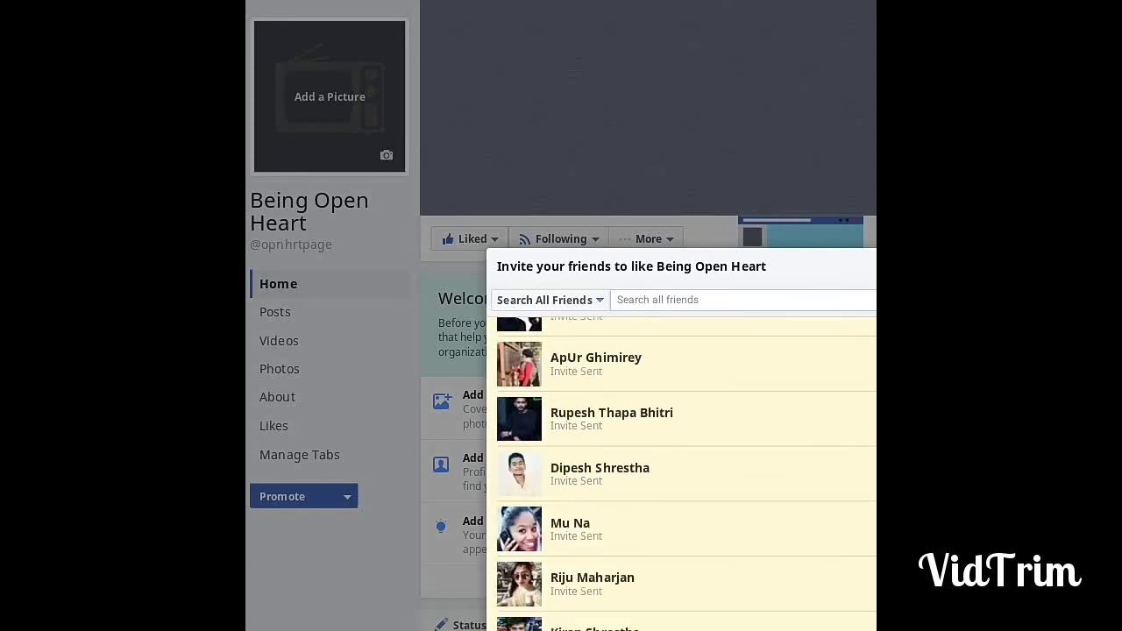
pyautogui.scroll(-2, 684, 474)
pyautogui.scroll(-1, 684, 473)
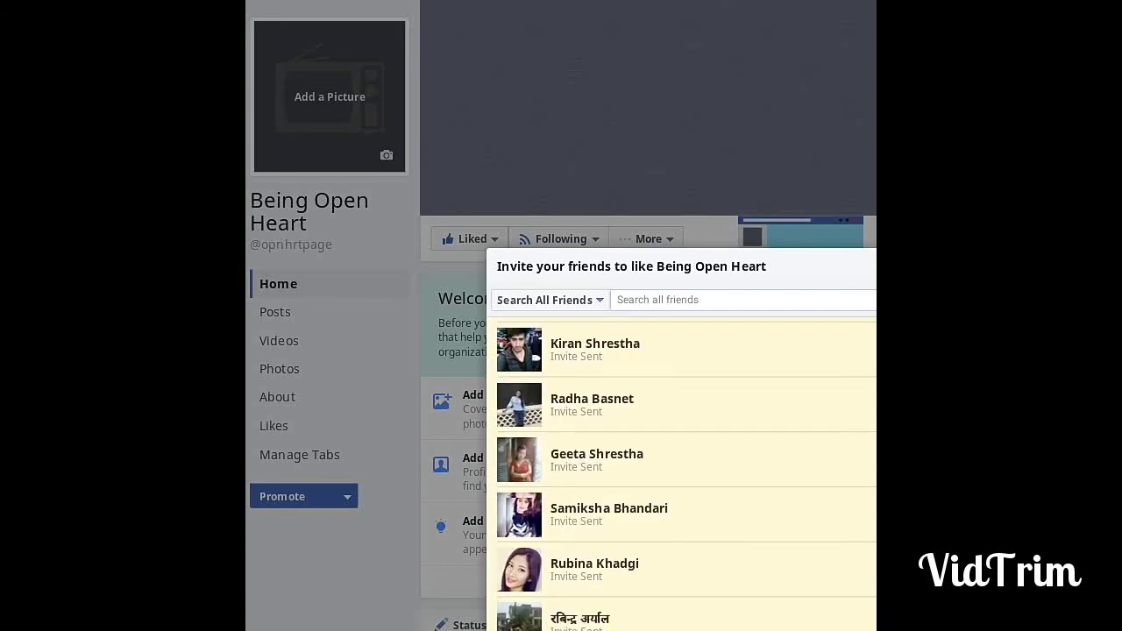
pyautogui.scroll(-2, 684, 473)
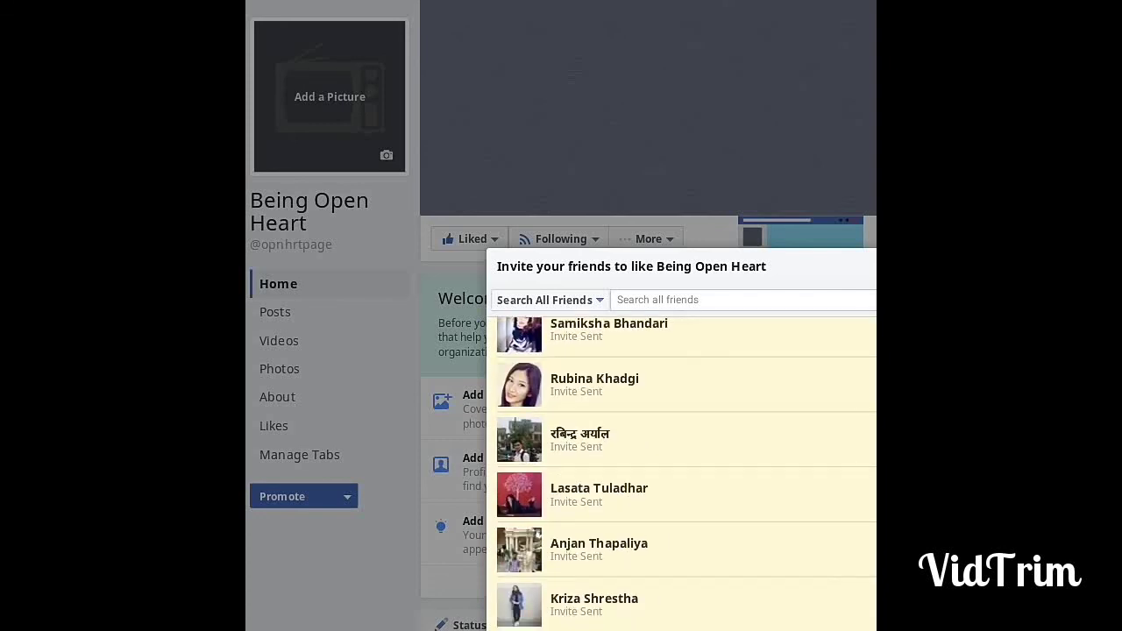
pyautogui.scroll(-2, 684, 473)
pyautogui.scroll(-2, 684, 474)
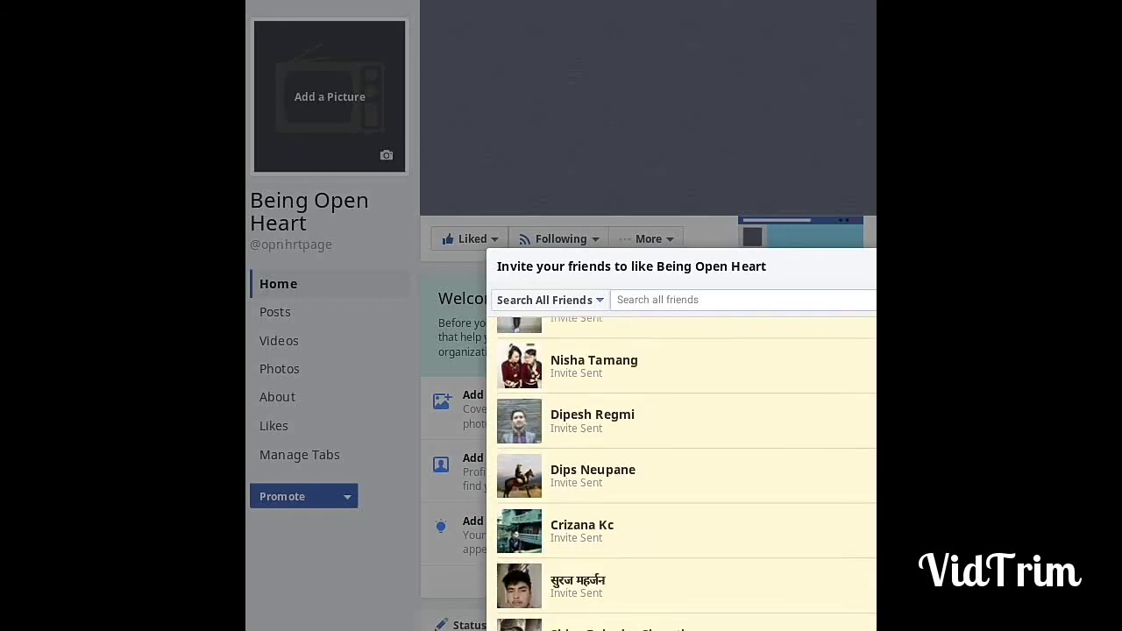
pyautogui.scroll(-3, 684, 474)
pyautogui.scroll(-3, 684, 473)
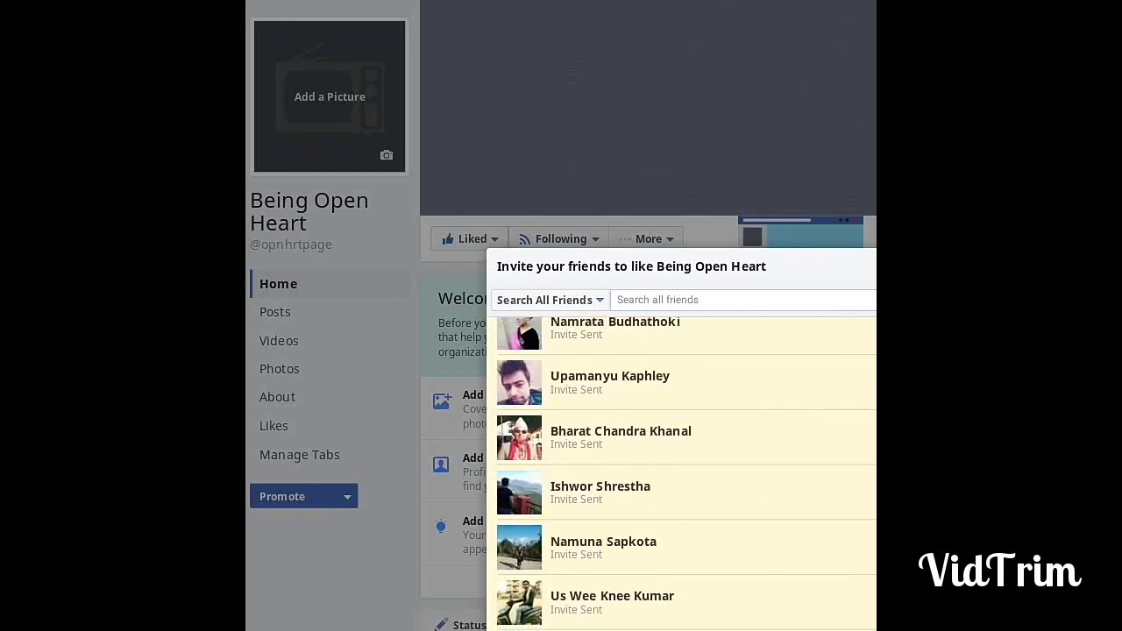
pyautogui.scroll(-2, 684, 474)
pyautogui.scroll(-2, 684, 473)
pyautogui.scroll(-2, 684, 473)
pyautogui.scroll(-2, 684, 473)
pyautogui.scroll(-3, 684, 474)
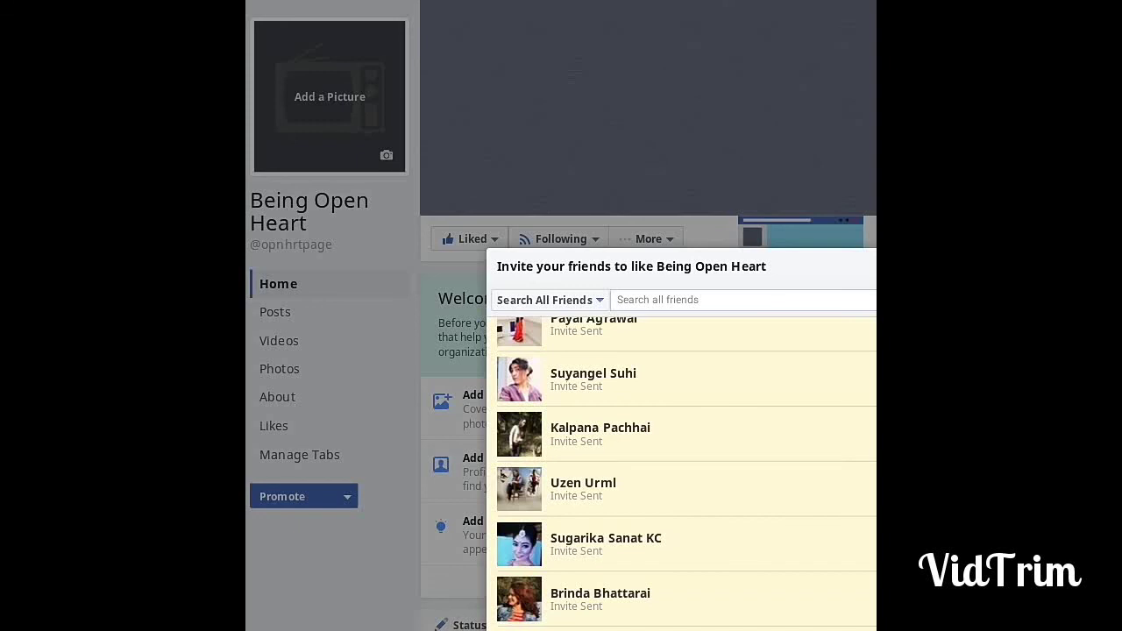